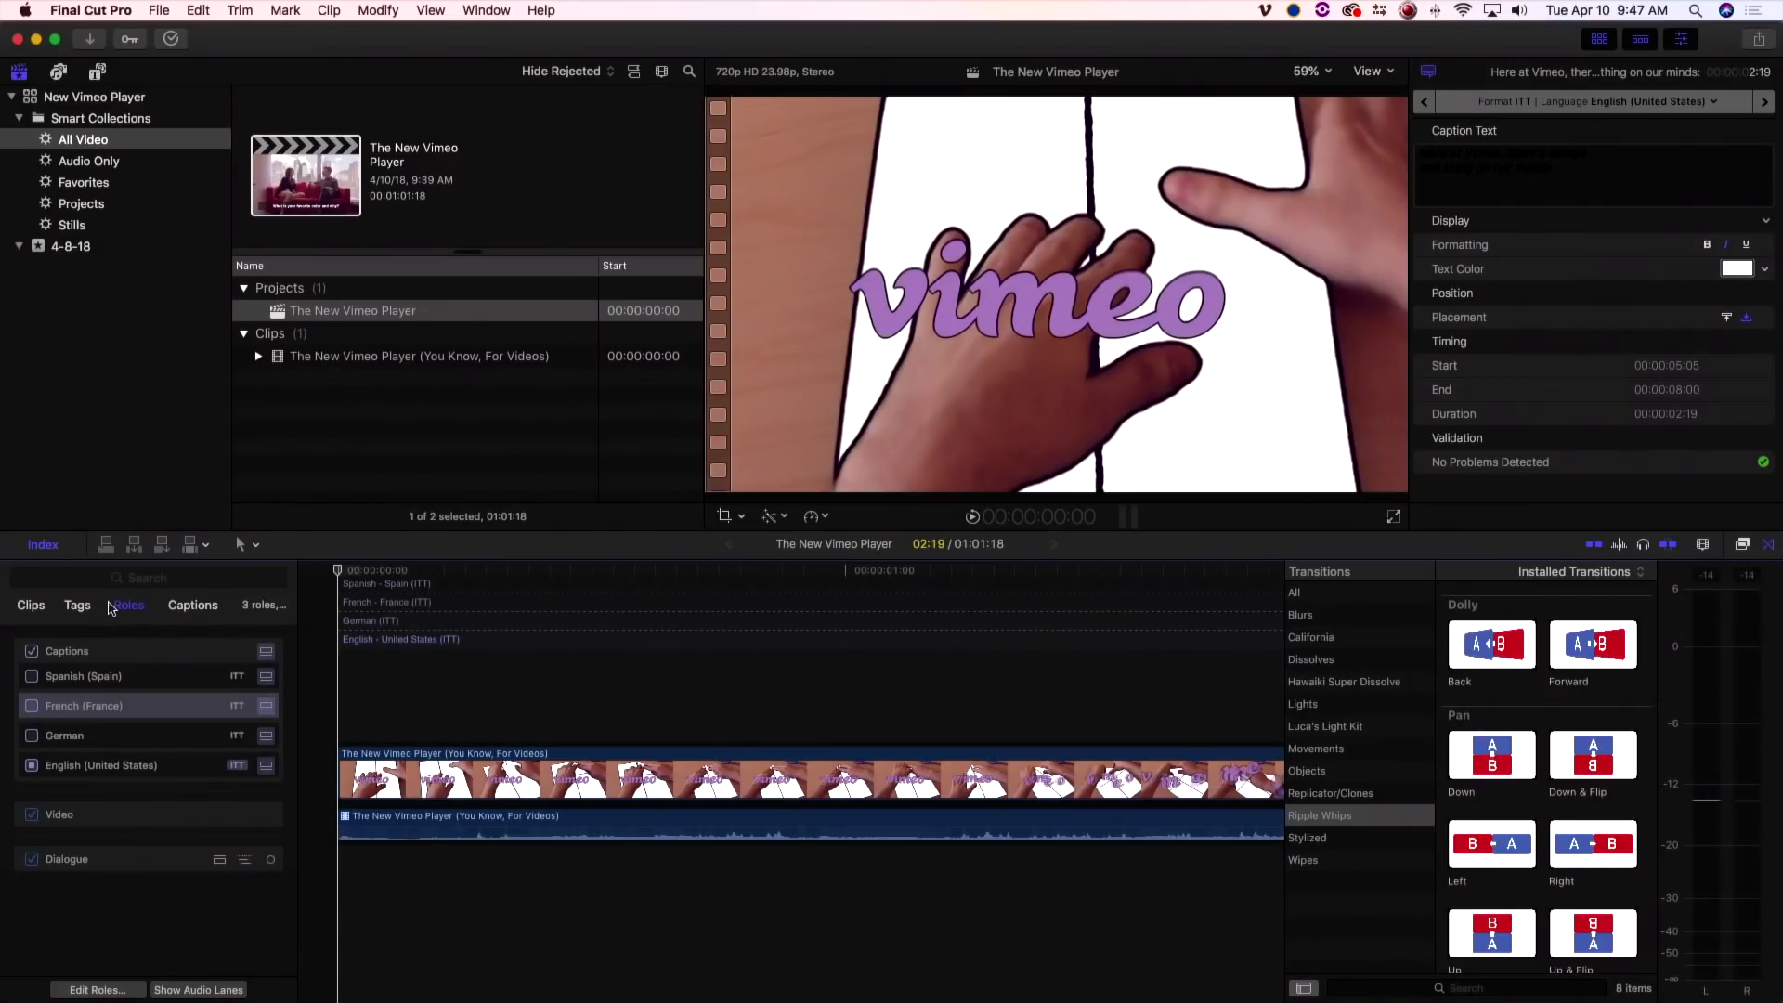
# - Check the 14 captions and the roles in the Timeline Index, then play the project
pyautogui.click(195, 609)
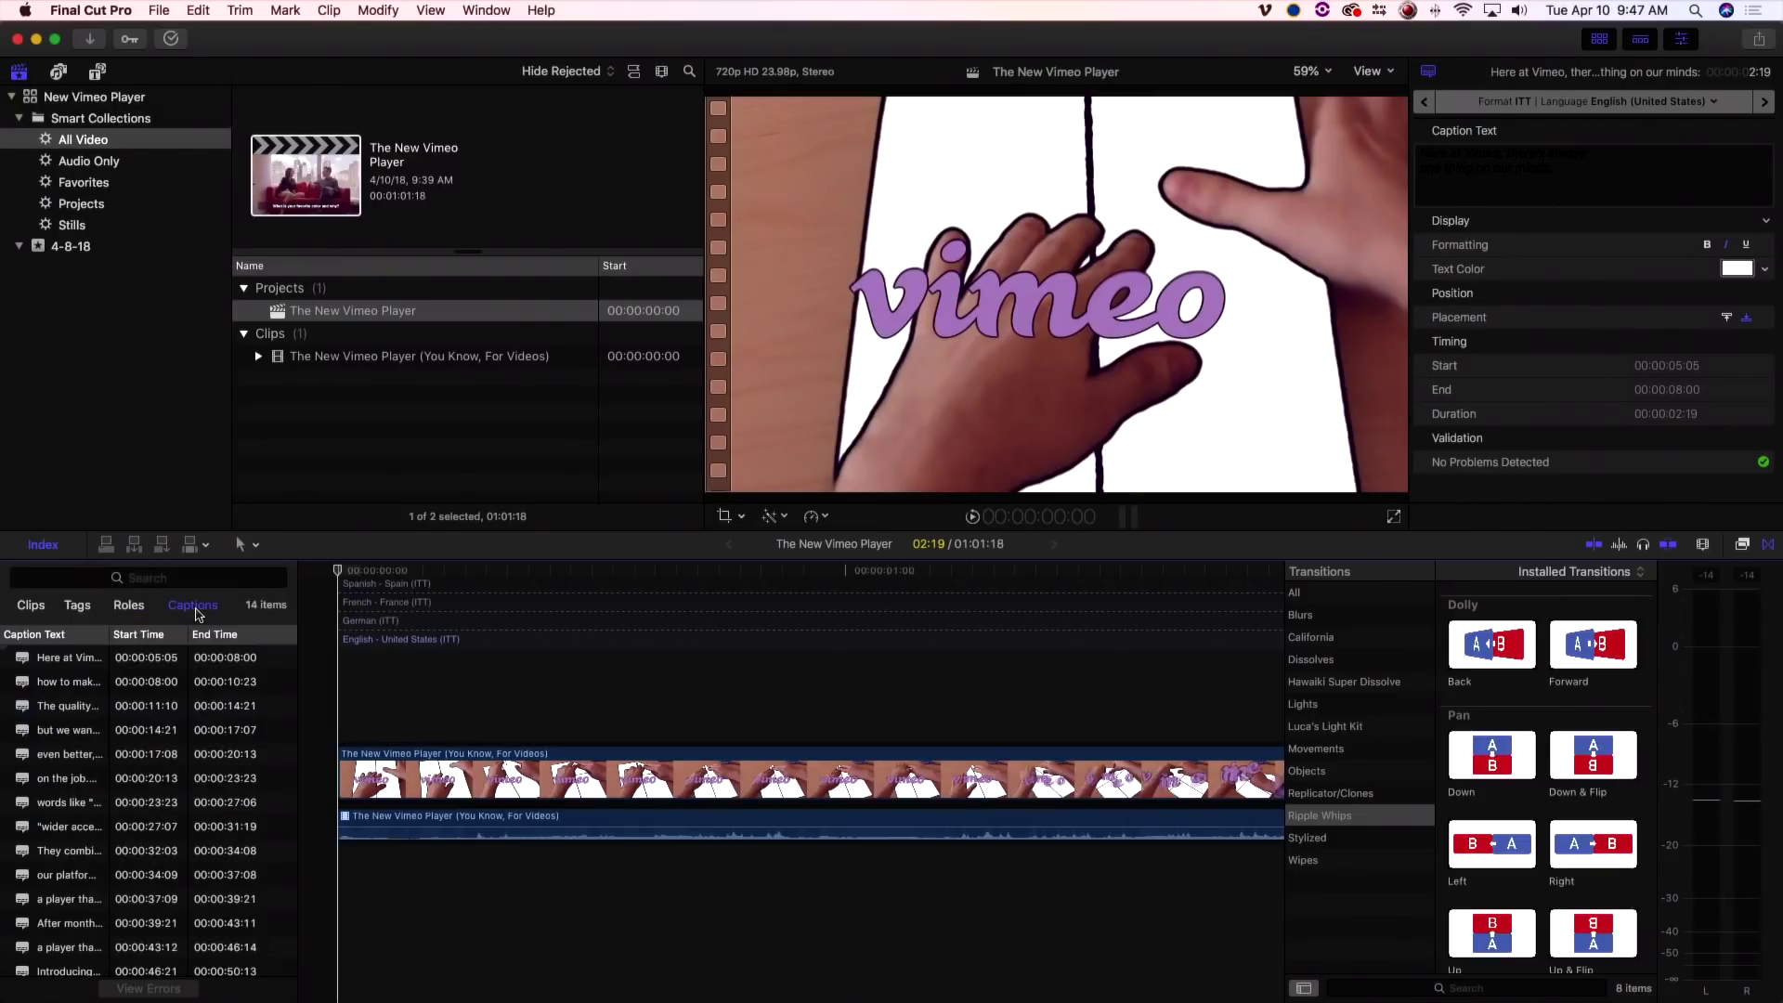
pyautogui.click(129, 606)
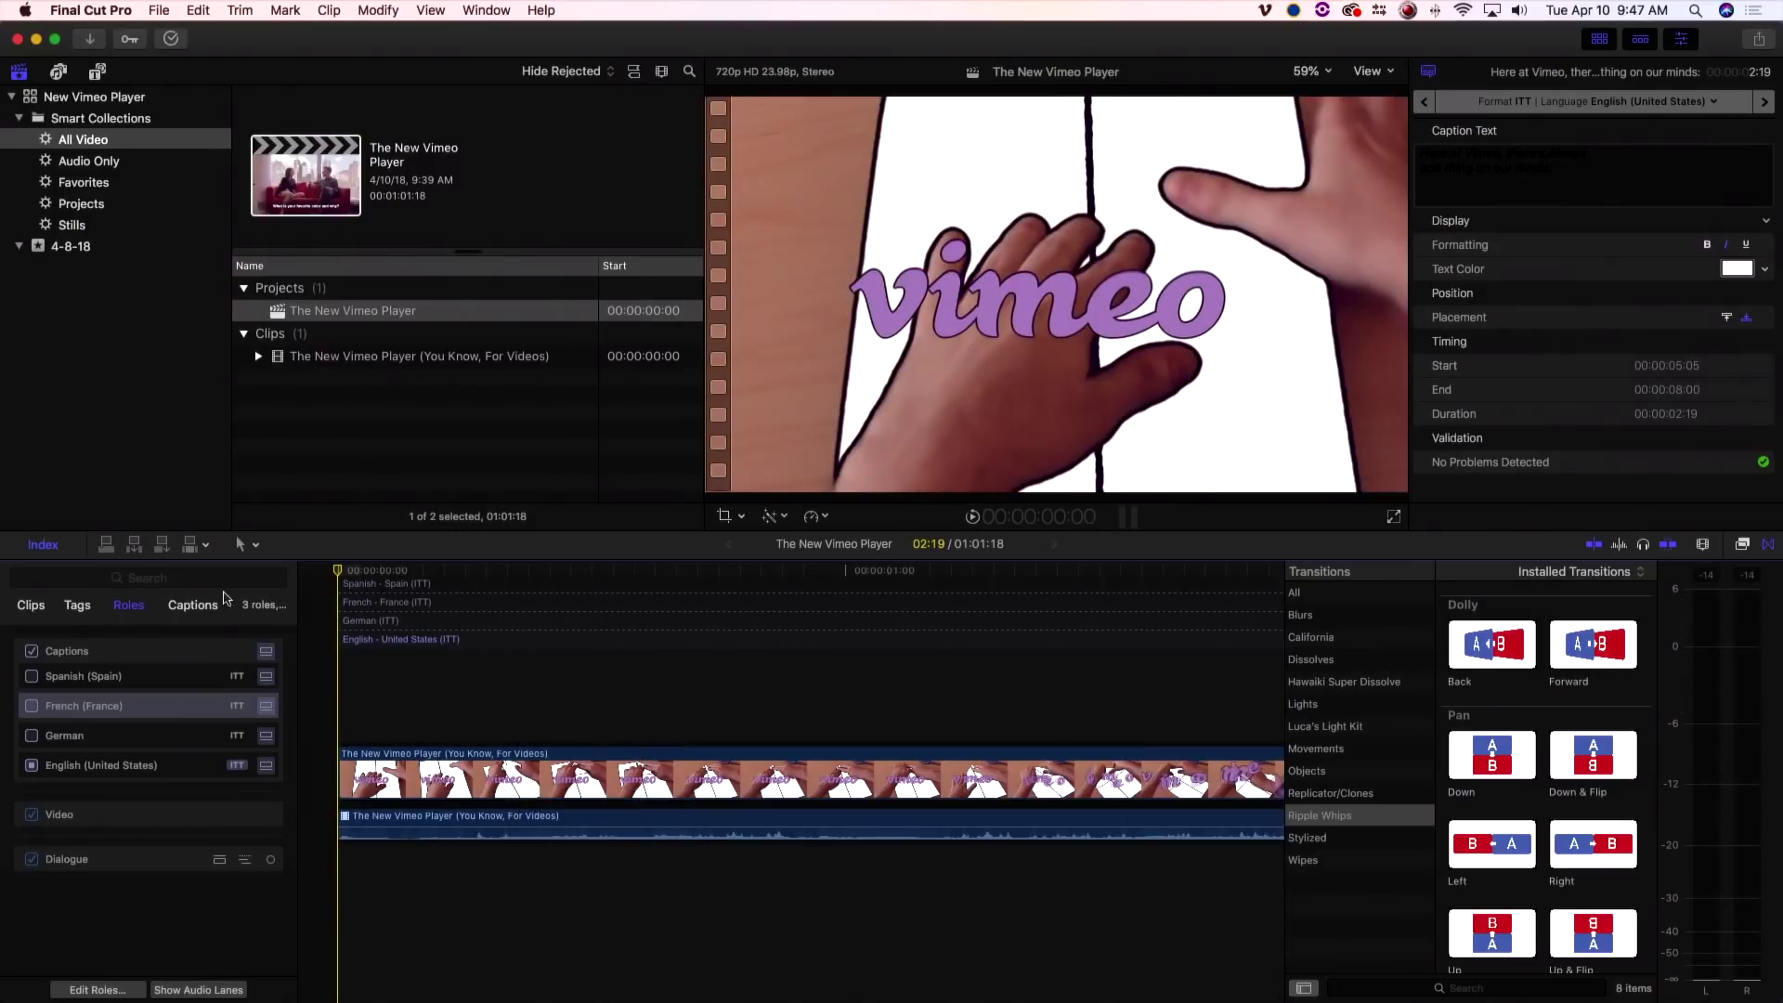
pyautogui.click(193, 604)
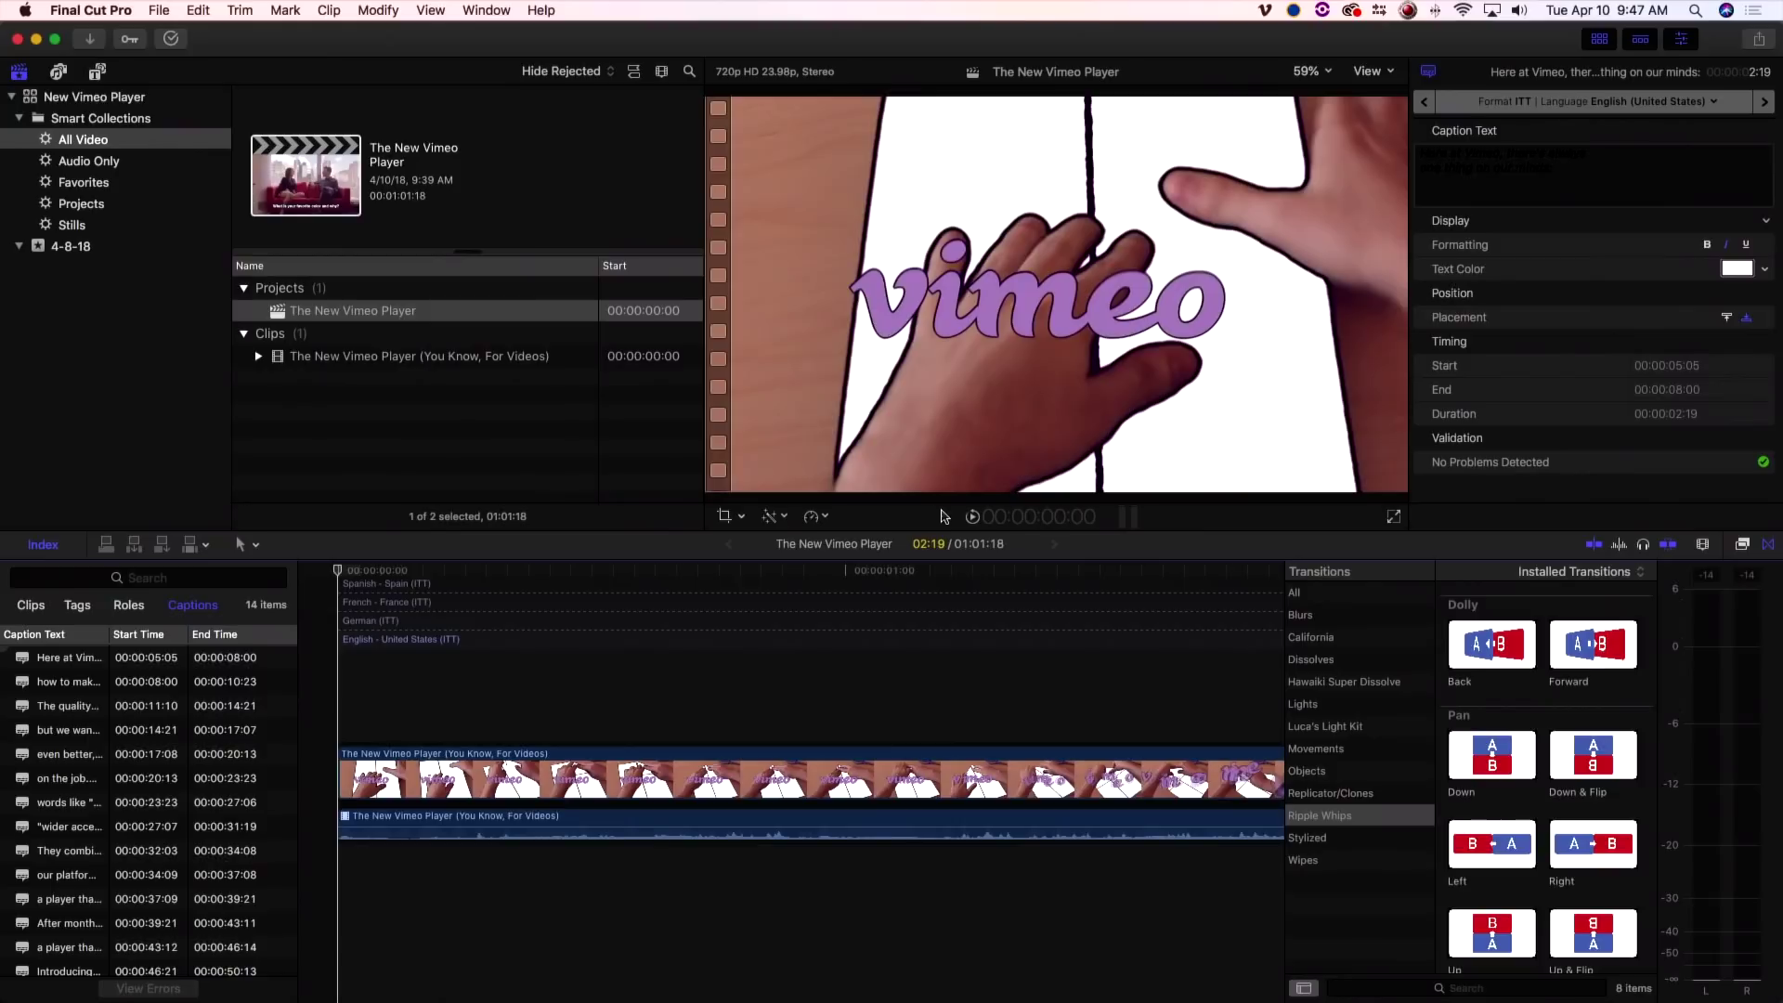
pyautogui.click(971, 517)
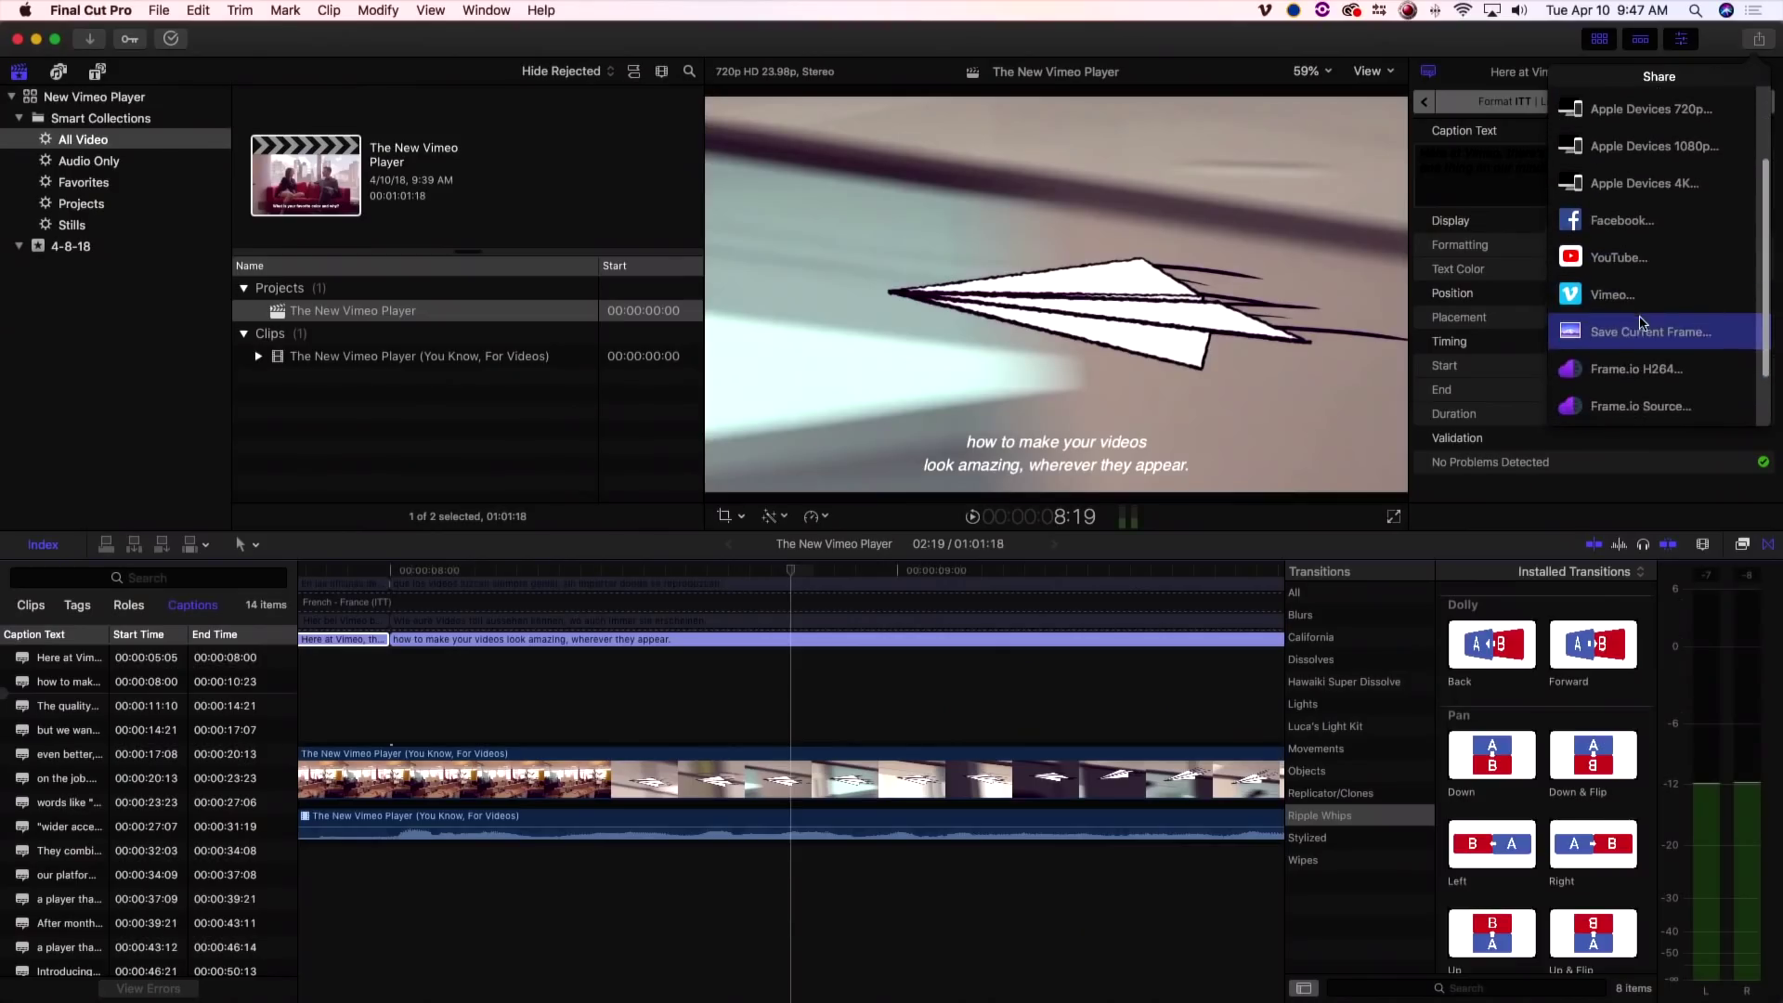
# - Choose Share > Vimeo (advanced), set the video codec to H.264, and continue
pyautogui.scroll(-2, 1643, 317)
pyautogui.scroll(-1, 1639, 306)
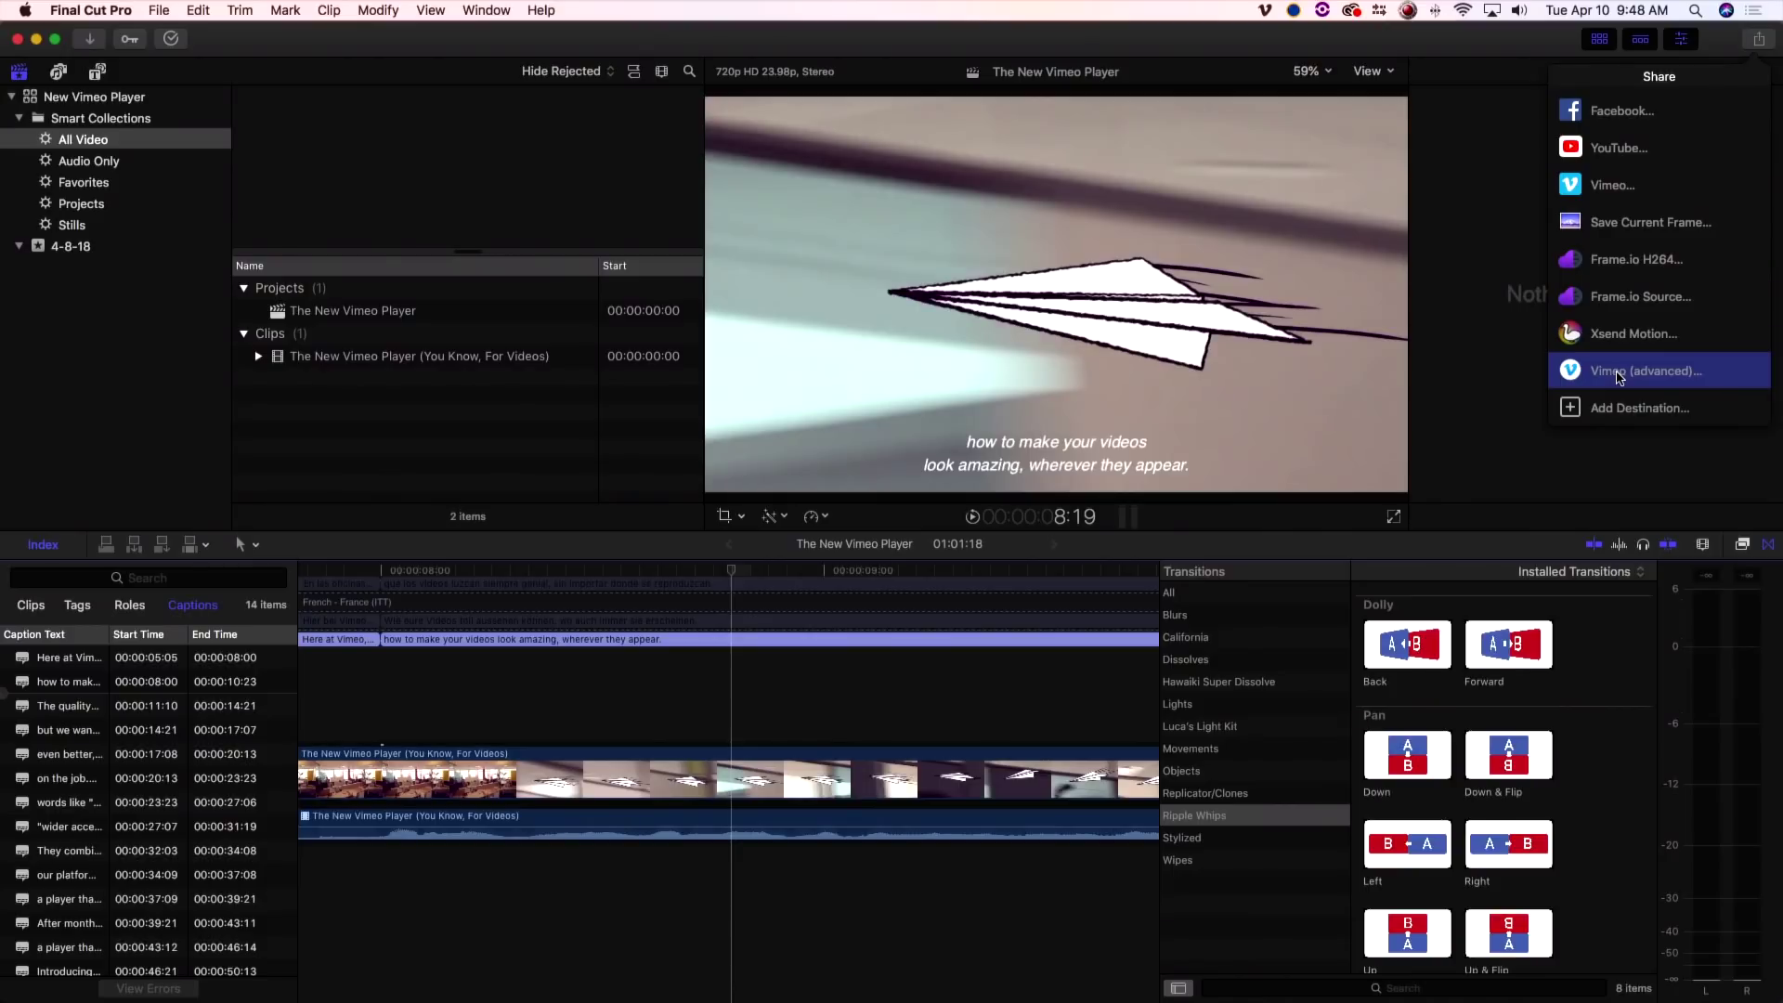
pyautogui.click(1637, 375)
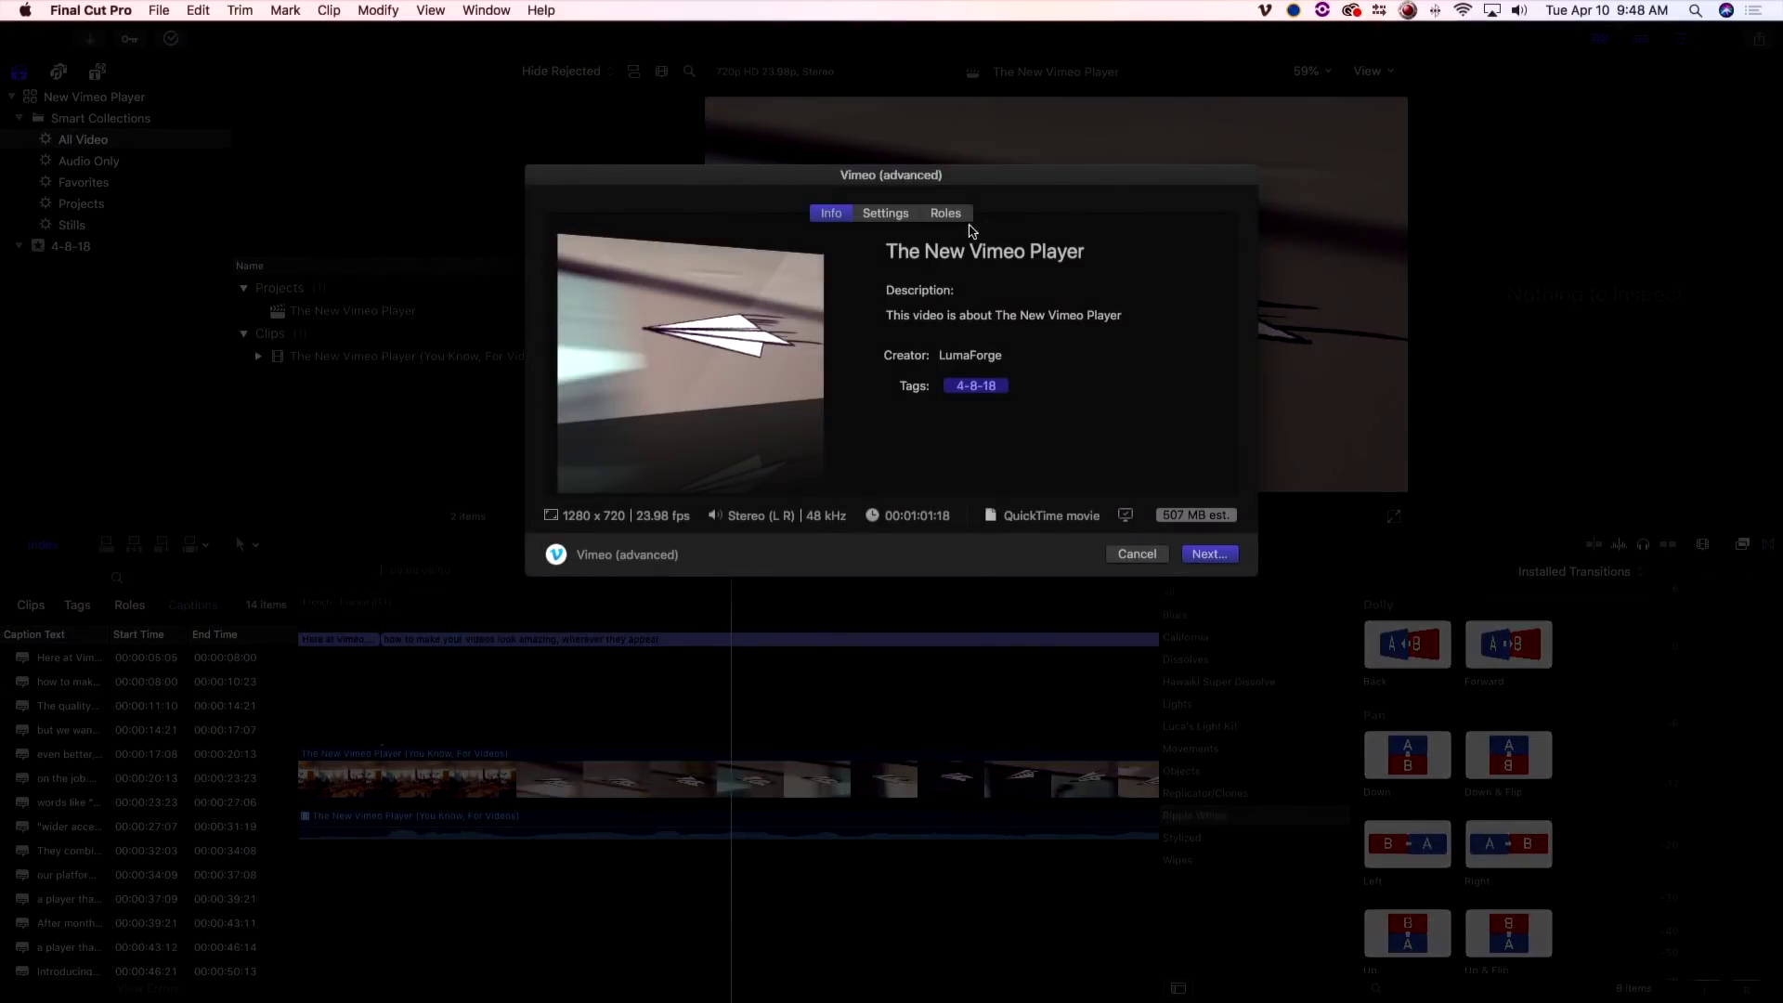
pyautogui.click(945, 214)
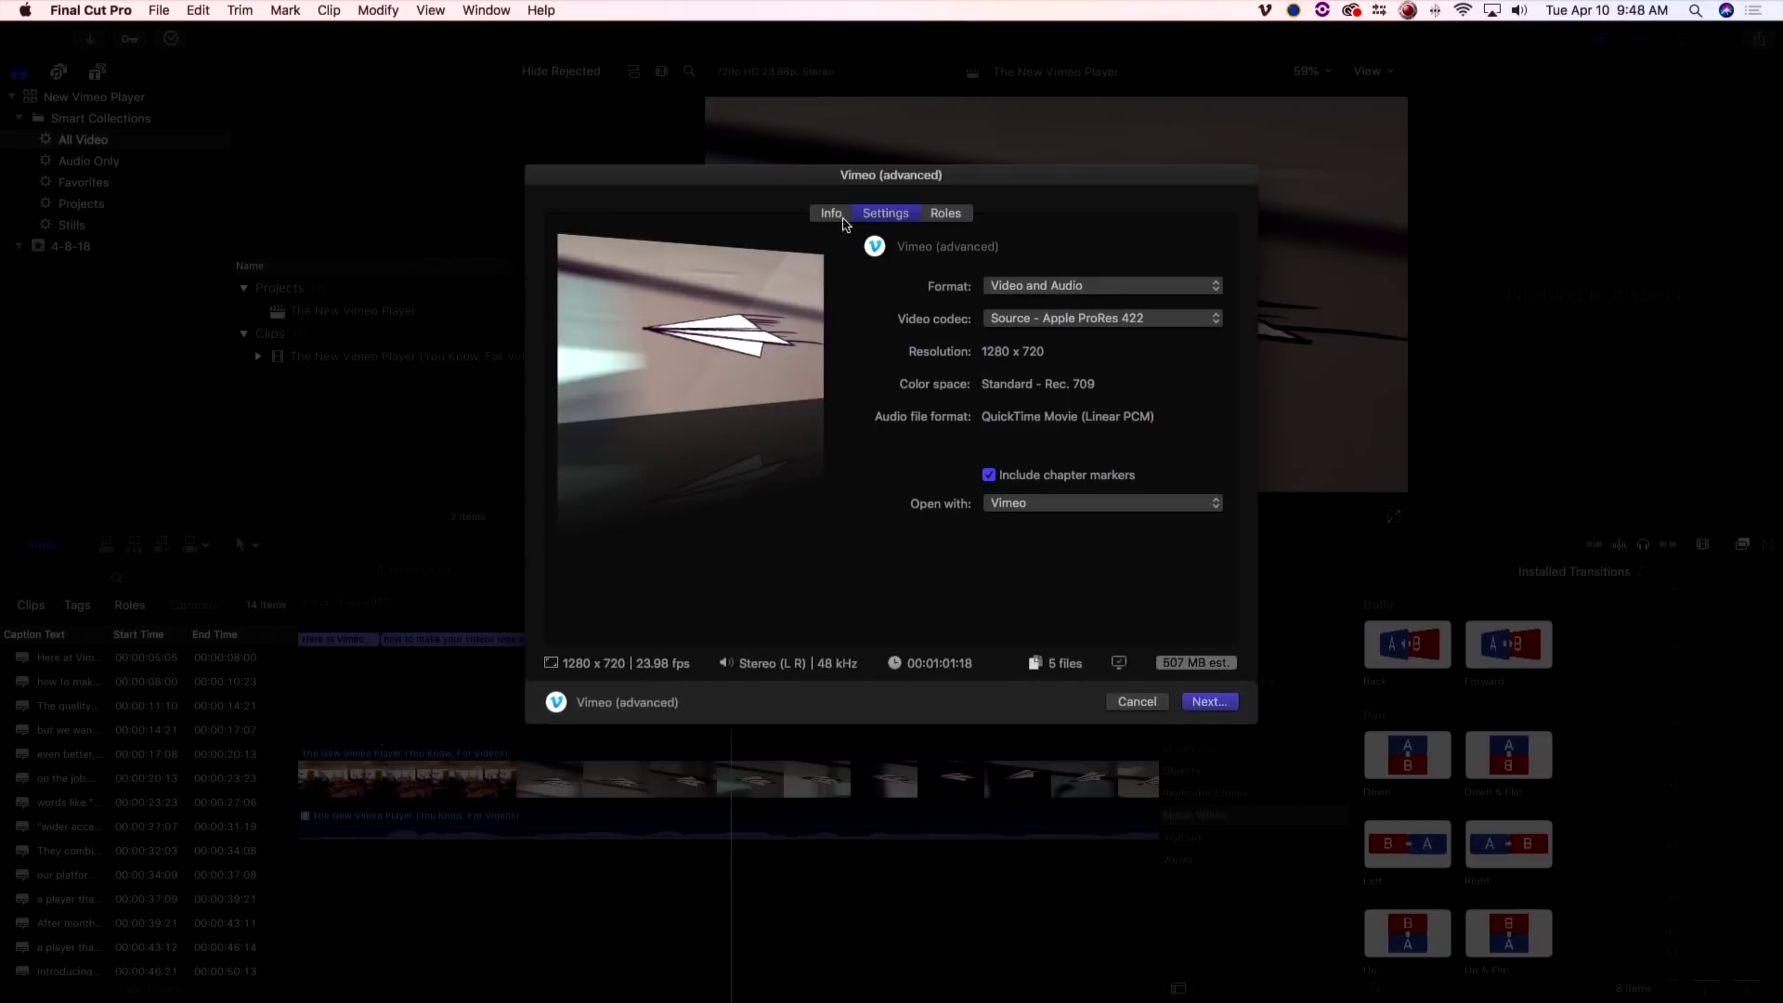
pyautogui.click(1080, 325)
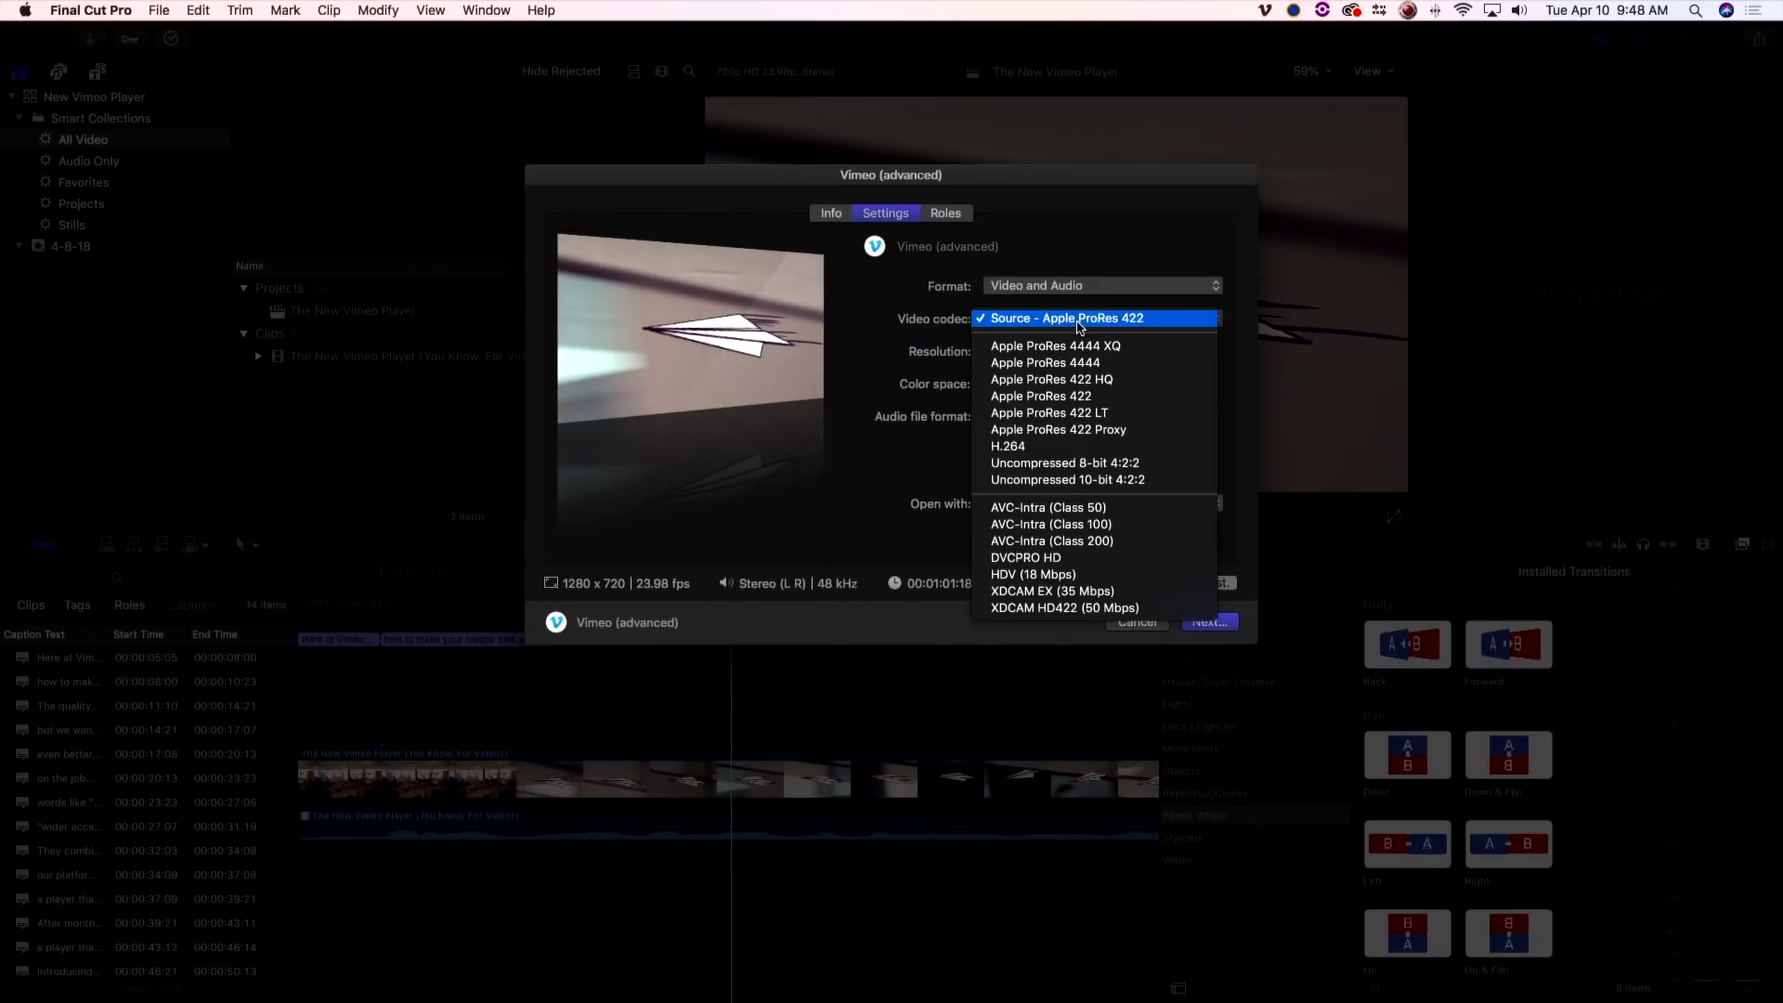
pyautogui.click(1048, 446)
pyautogui.click(1222, 630)
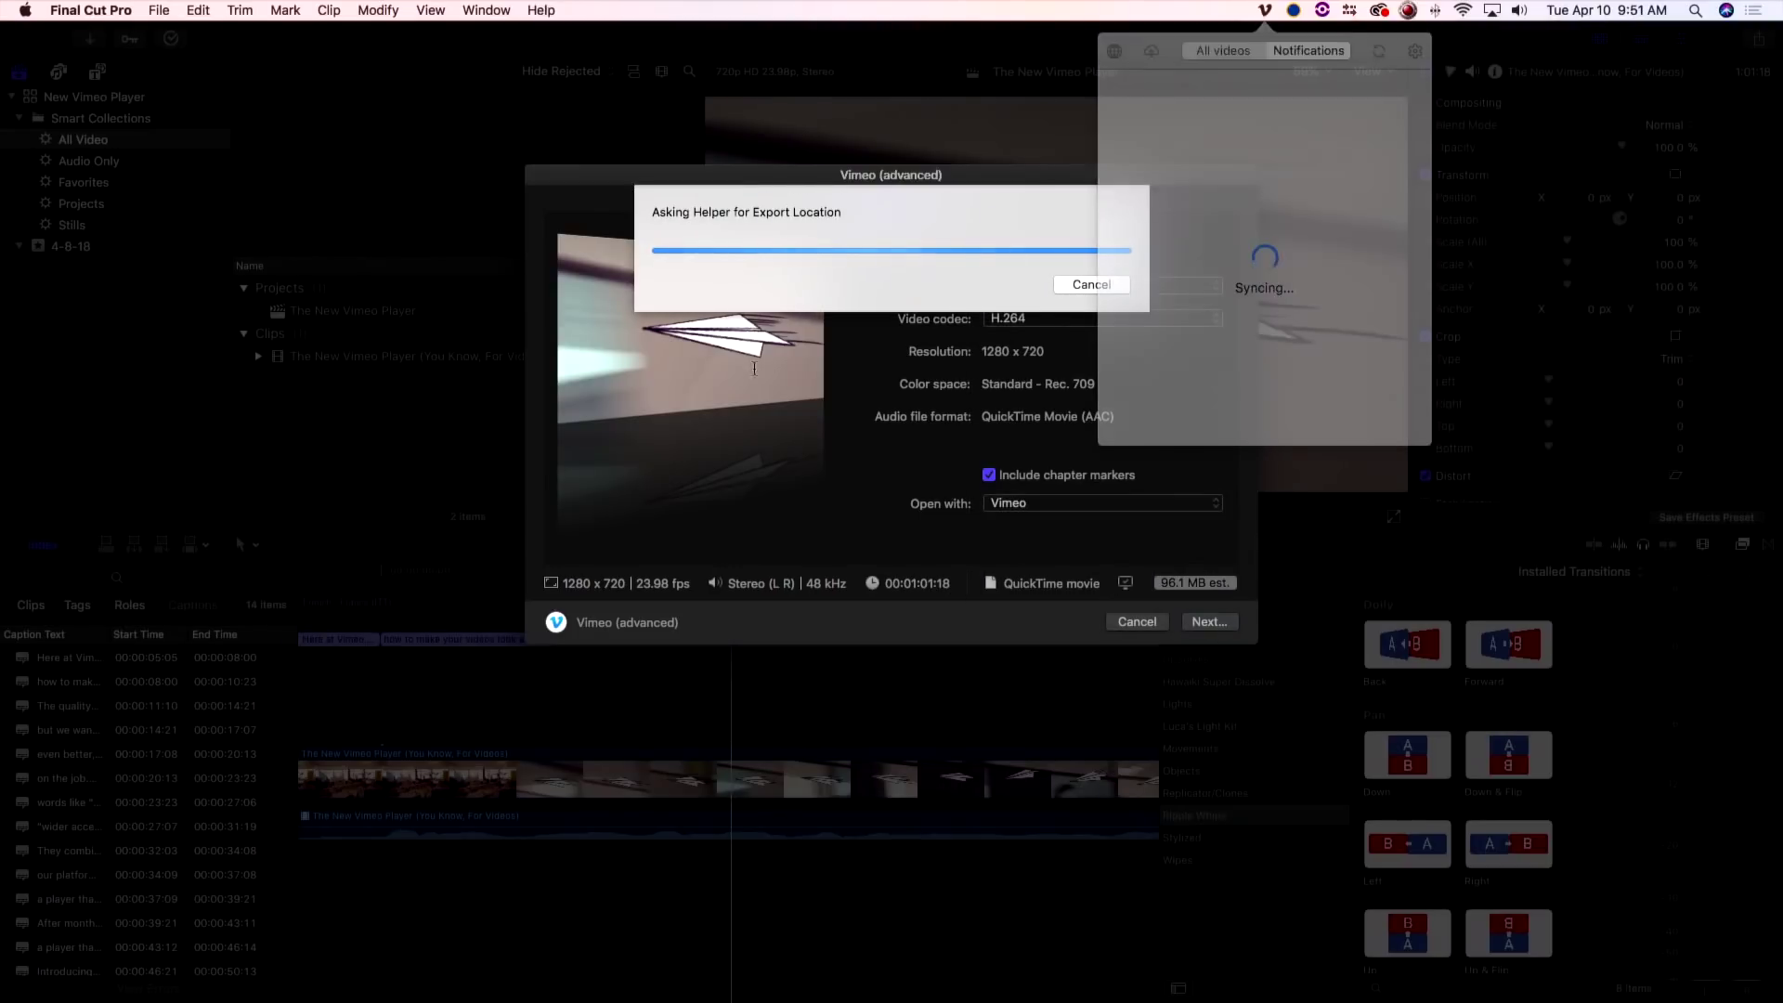
# - Set Who can view? to Only me and upload The New Vimeo Player
pyautogui.click(899, 468)
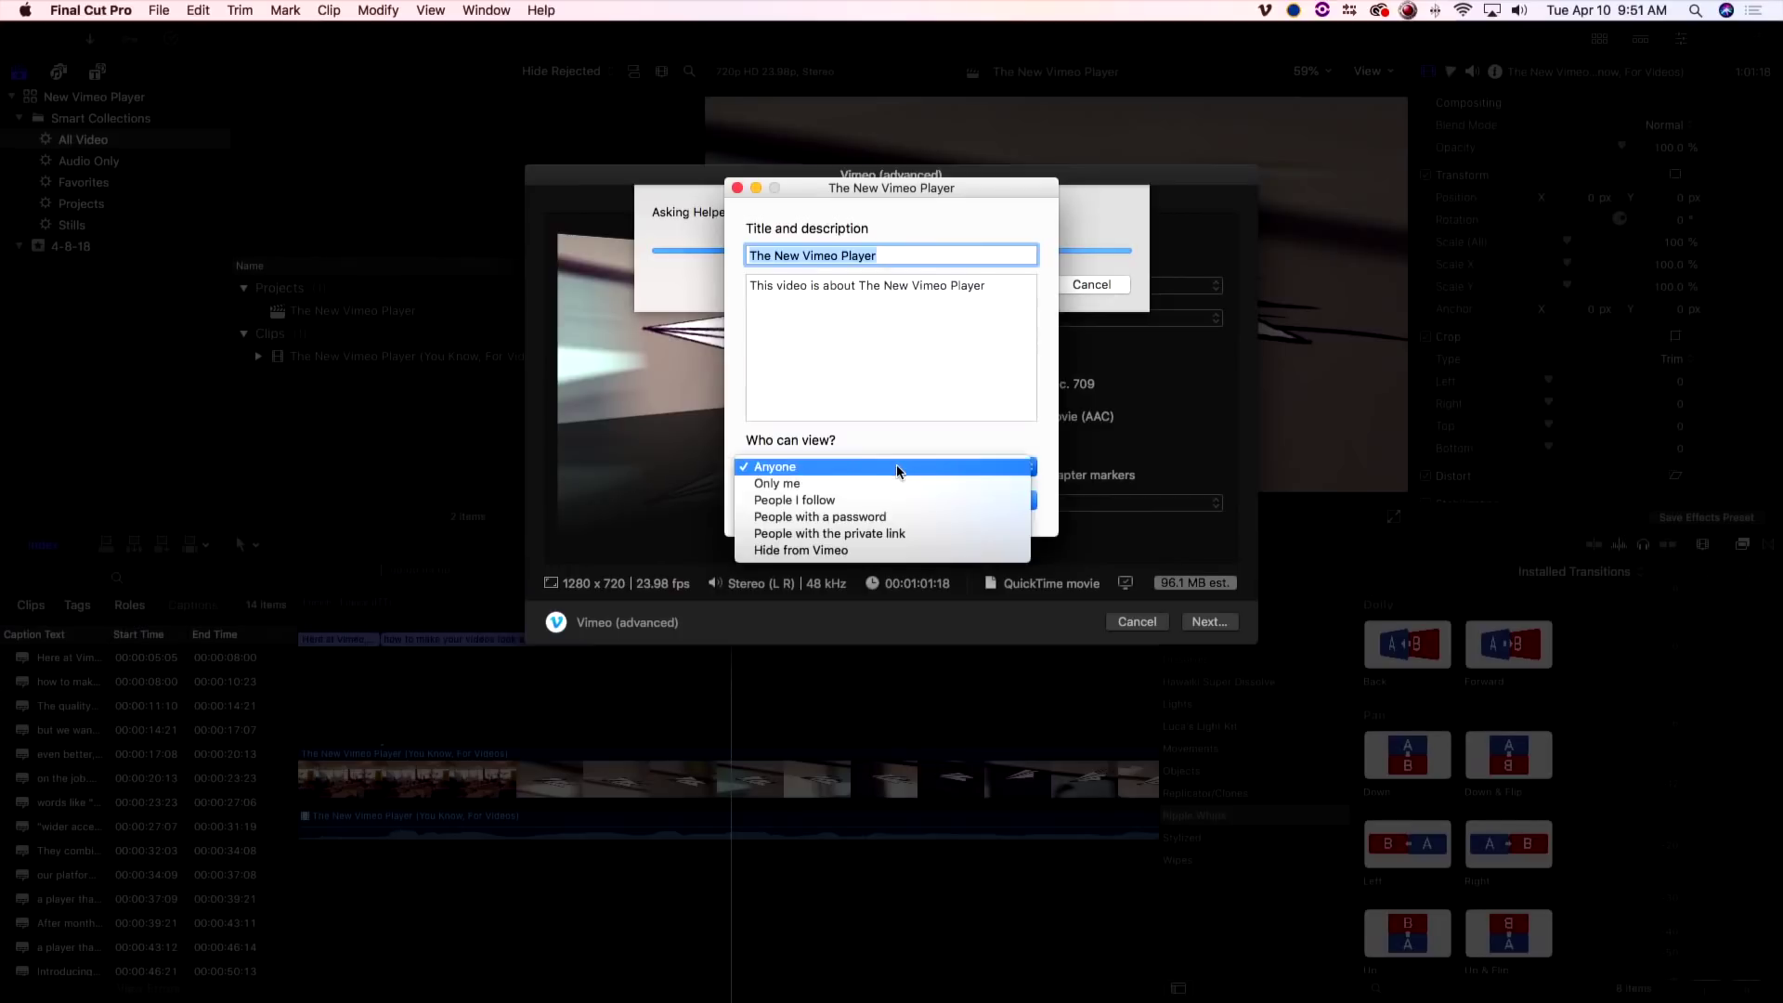
pyautogui.click(891, 486)
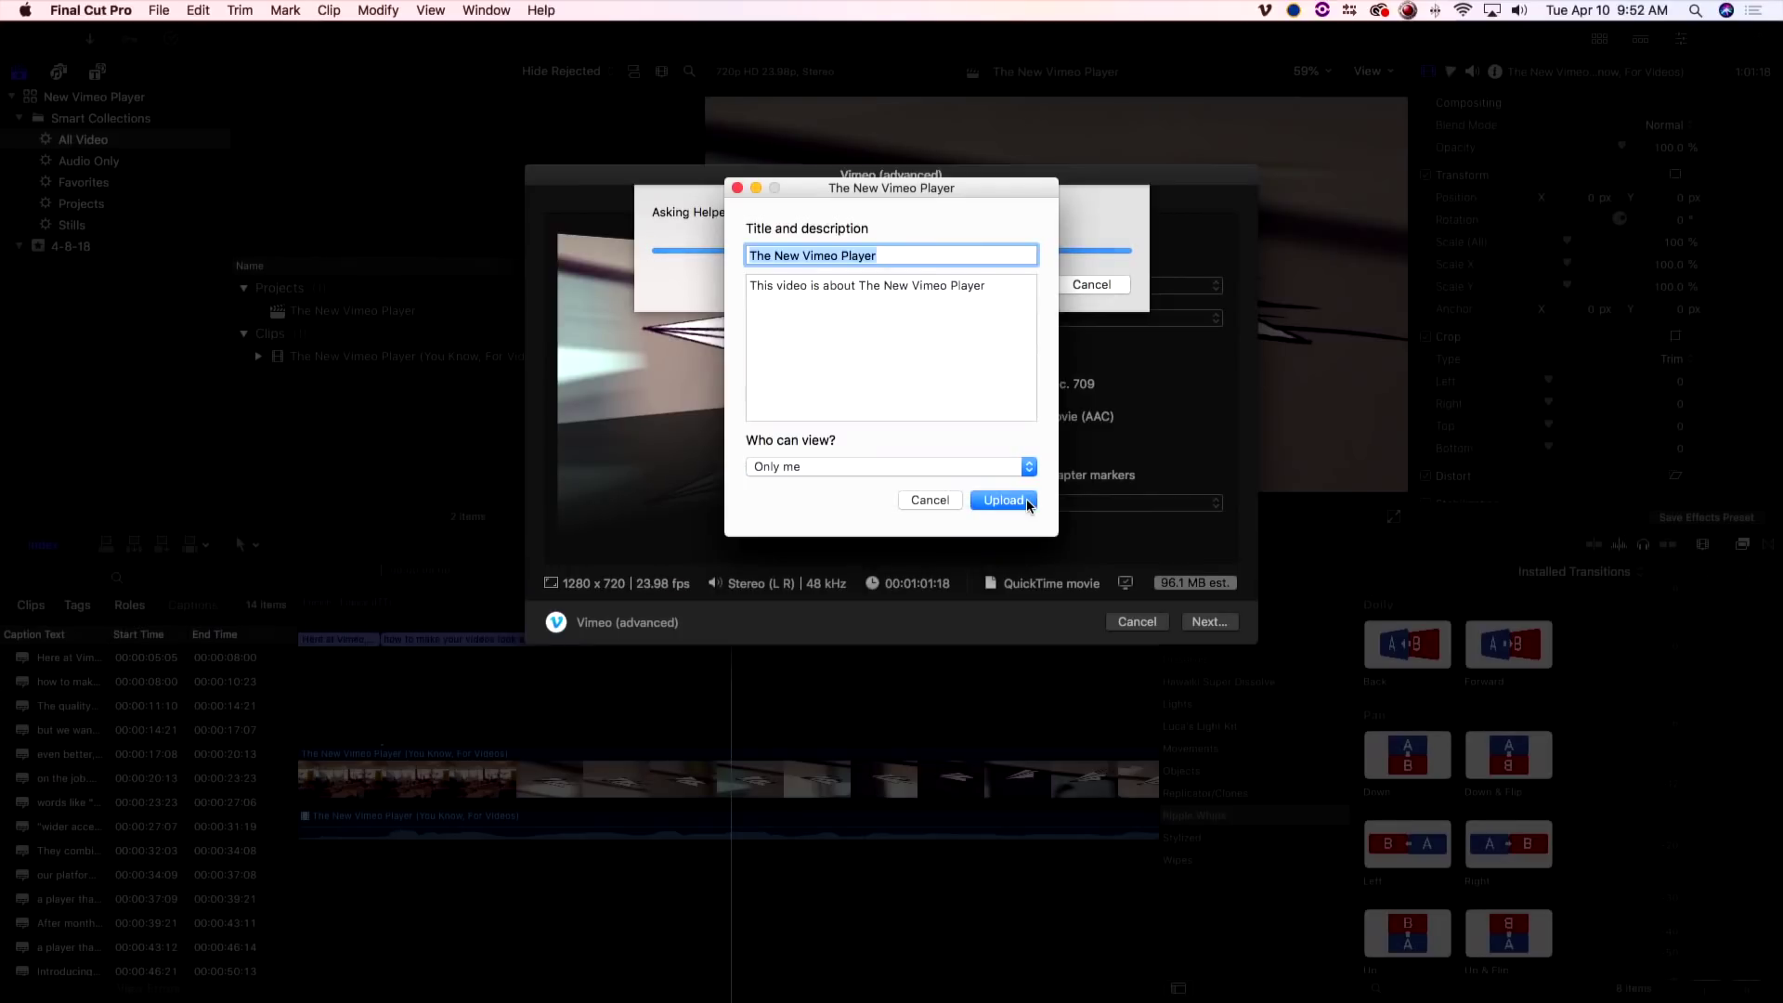
pyautogui.click(1004, 501)
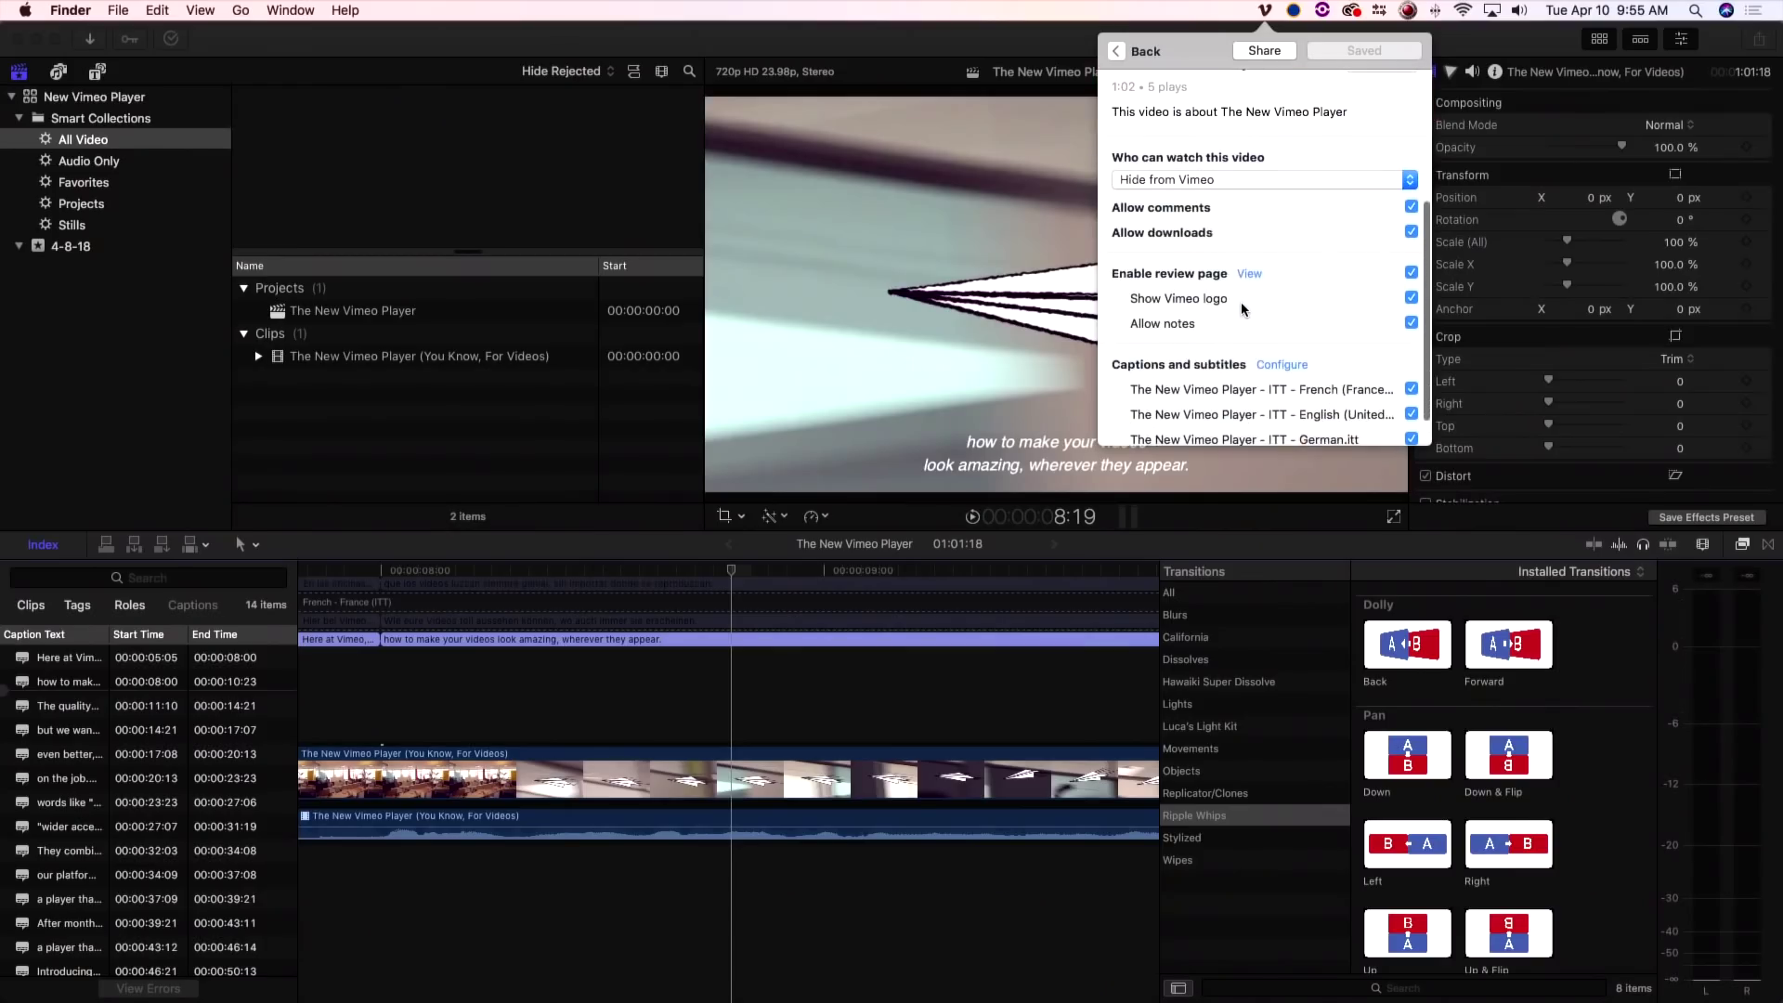
# - Keep the uploaded video's privacy set to Hide from Vimeo
pyautogui.scroll(-2, 1240, 302)
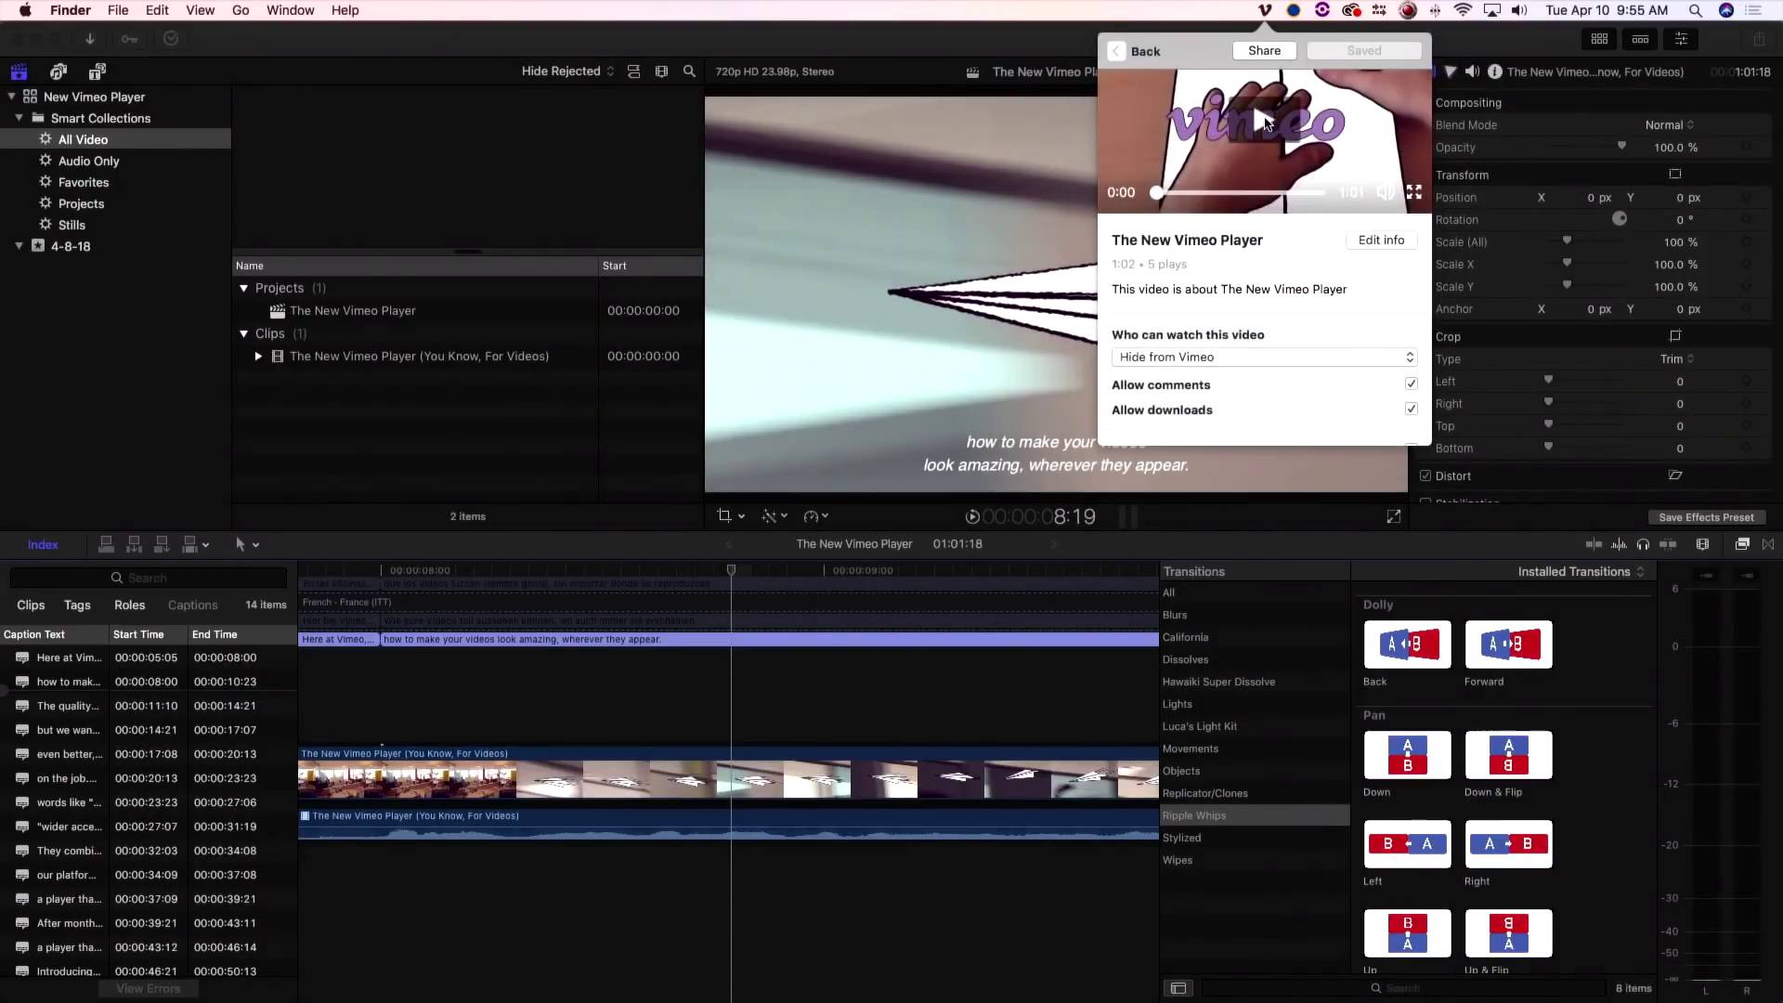
pyautogui.scroll(-3, 1342, 336)
pyautogui.click(1317, 272)
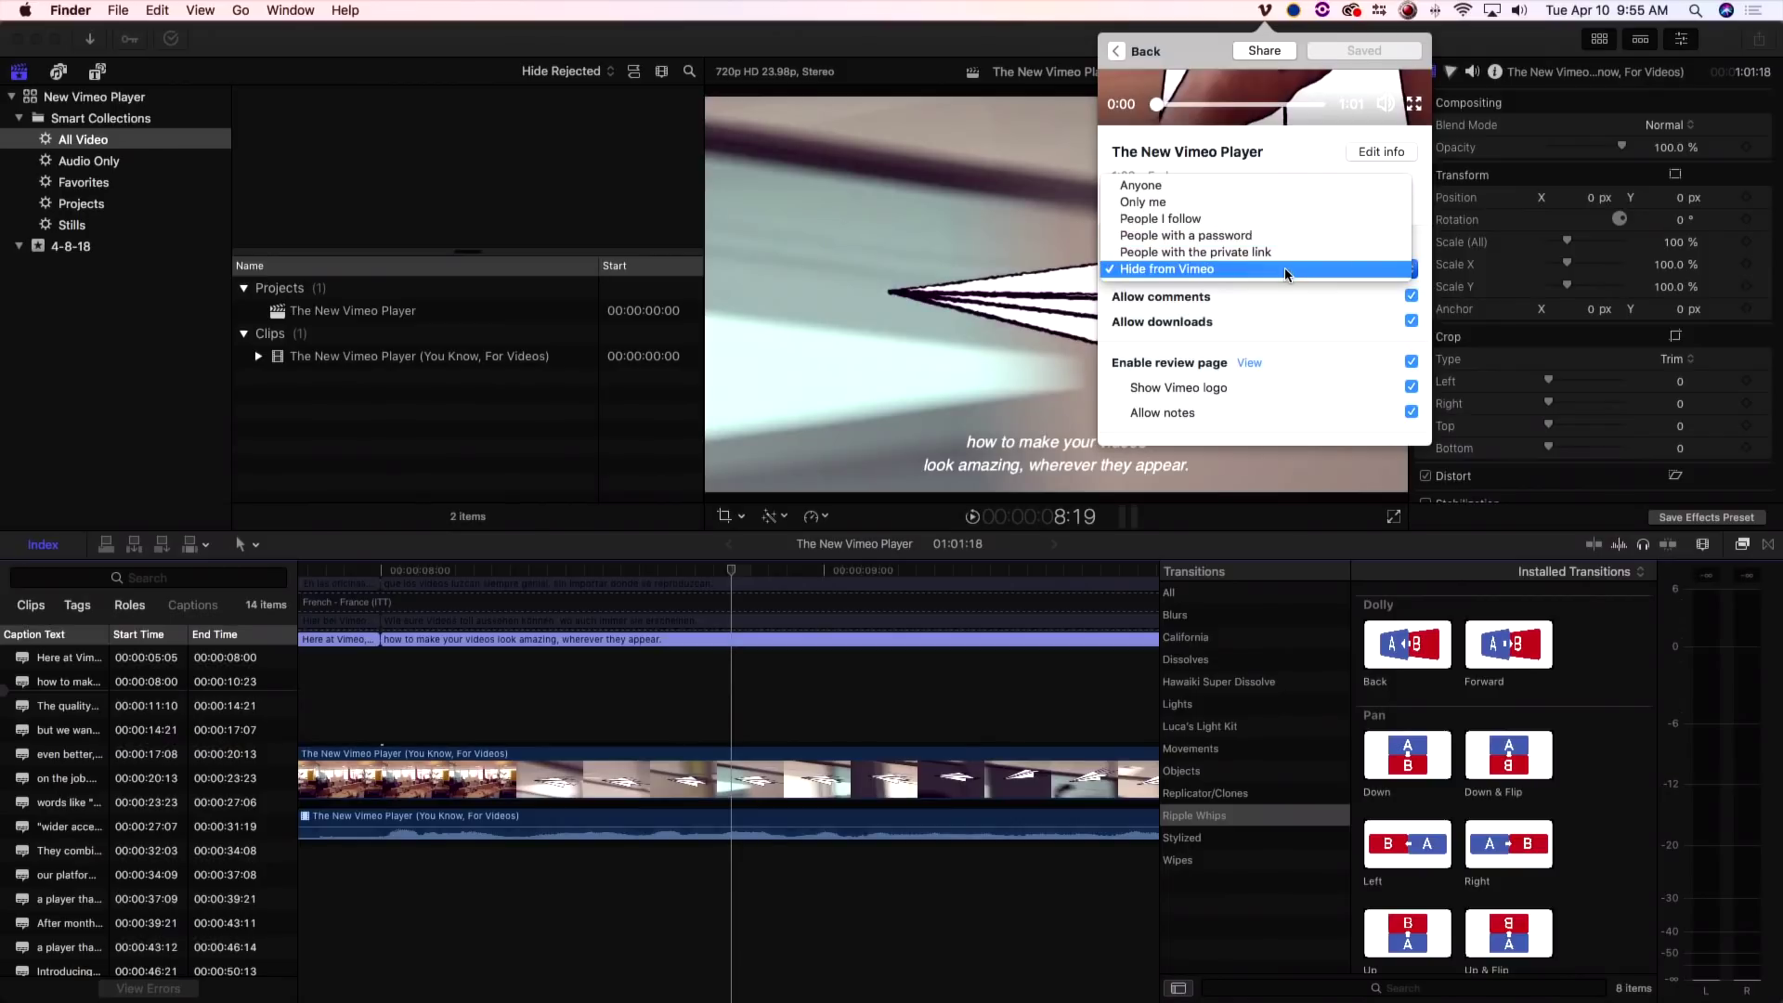
pyautogui.click(1285, 269)
# - Open the video's review page in the browser from the Enable review page option
pyautogui.scroll(-2, 1278, 286)
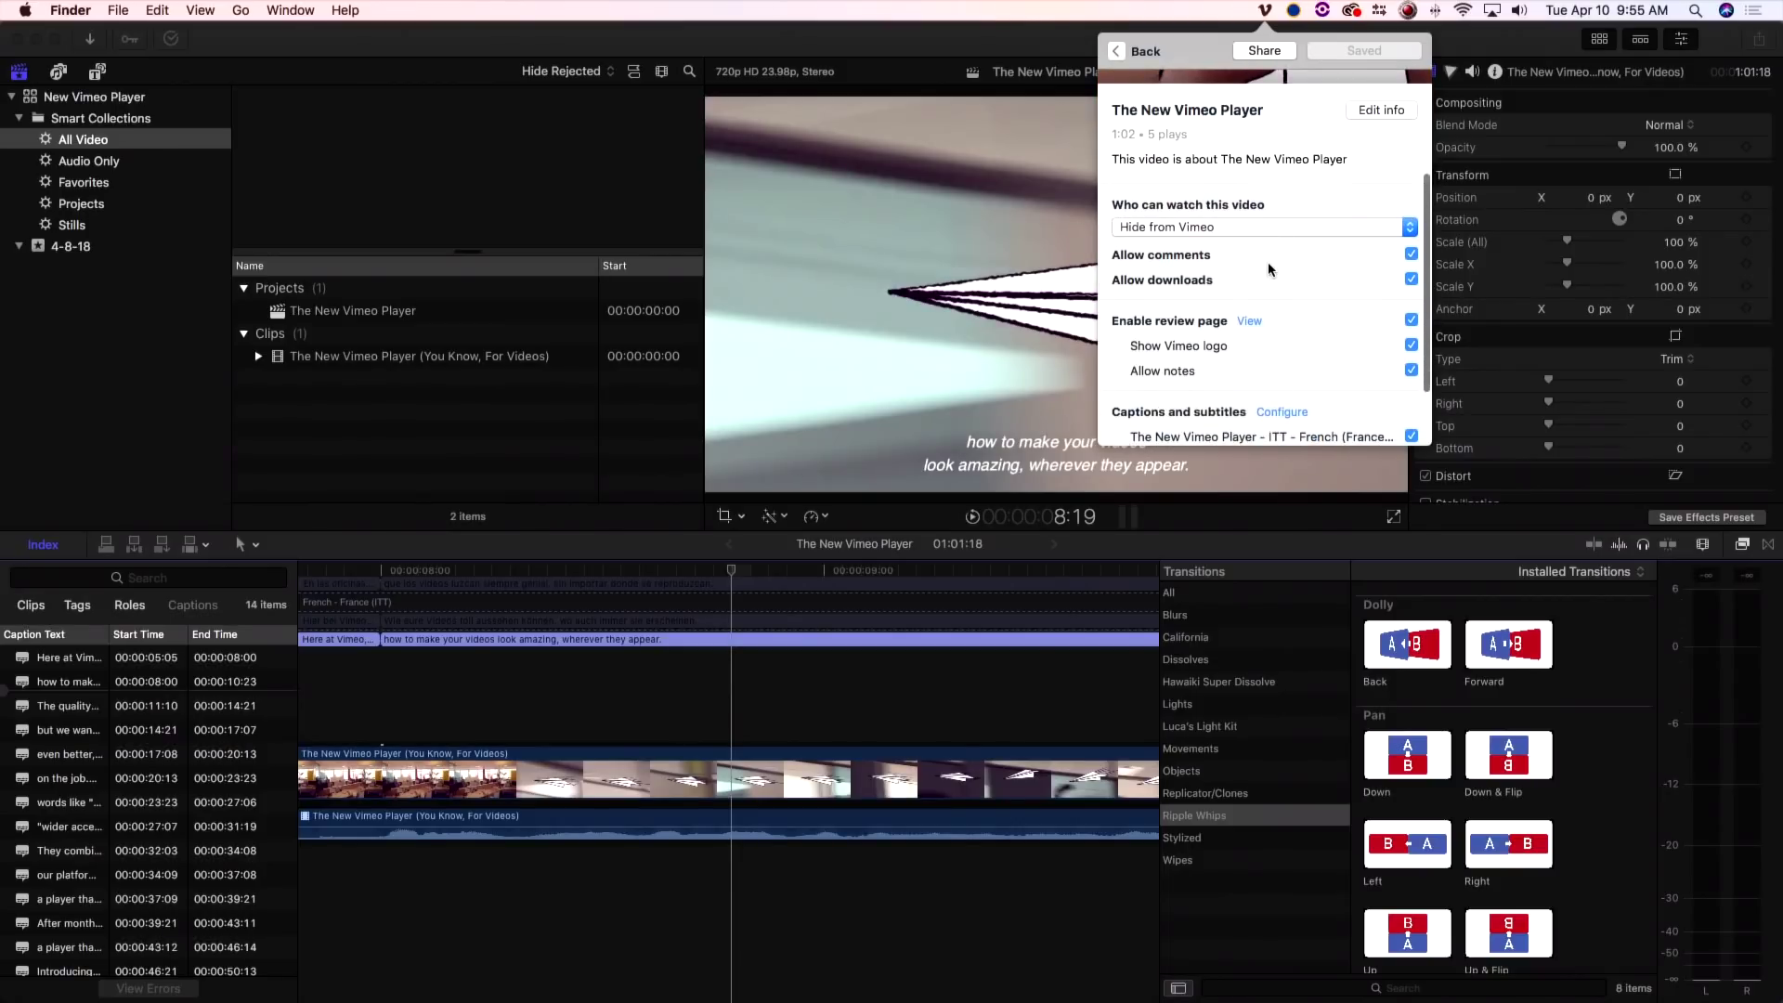
pyautogui.scroll(-2, 1270, 270)
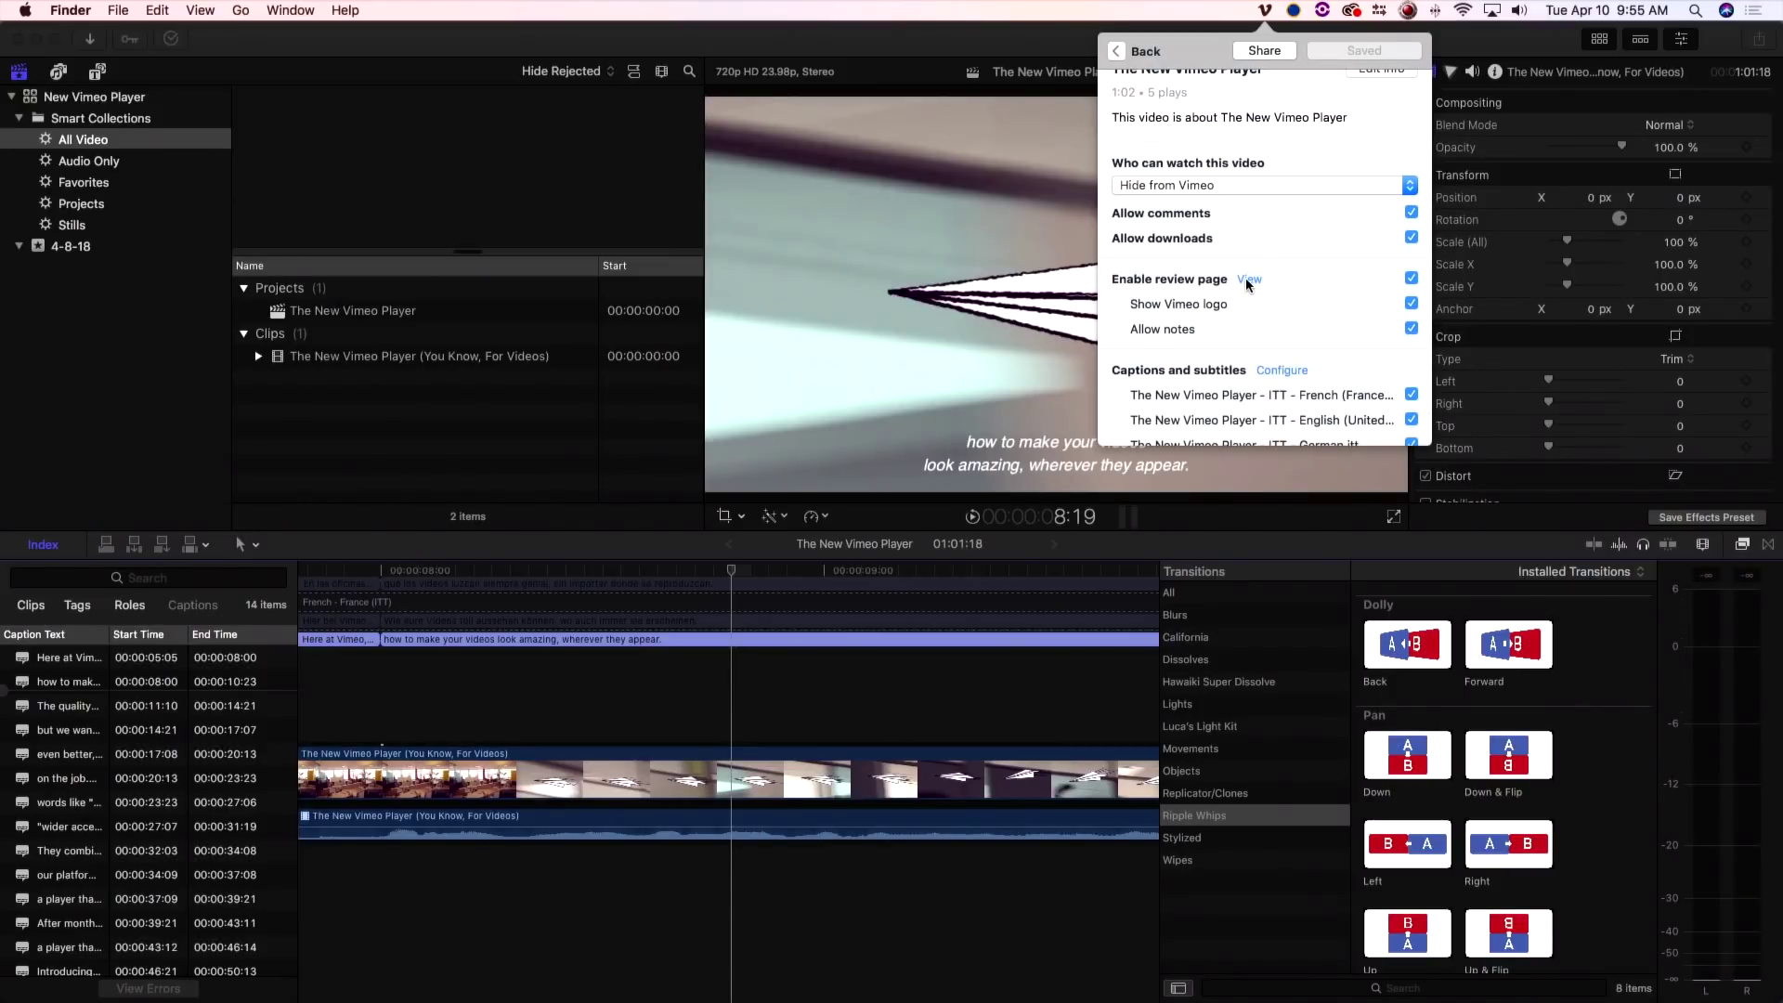
pyautogui.click(1249, 280)
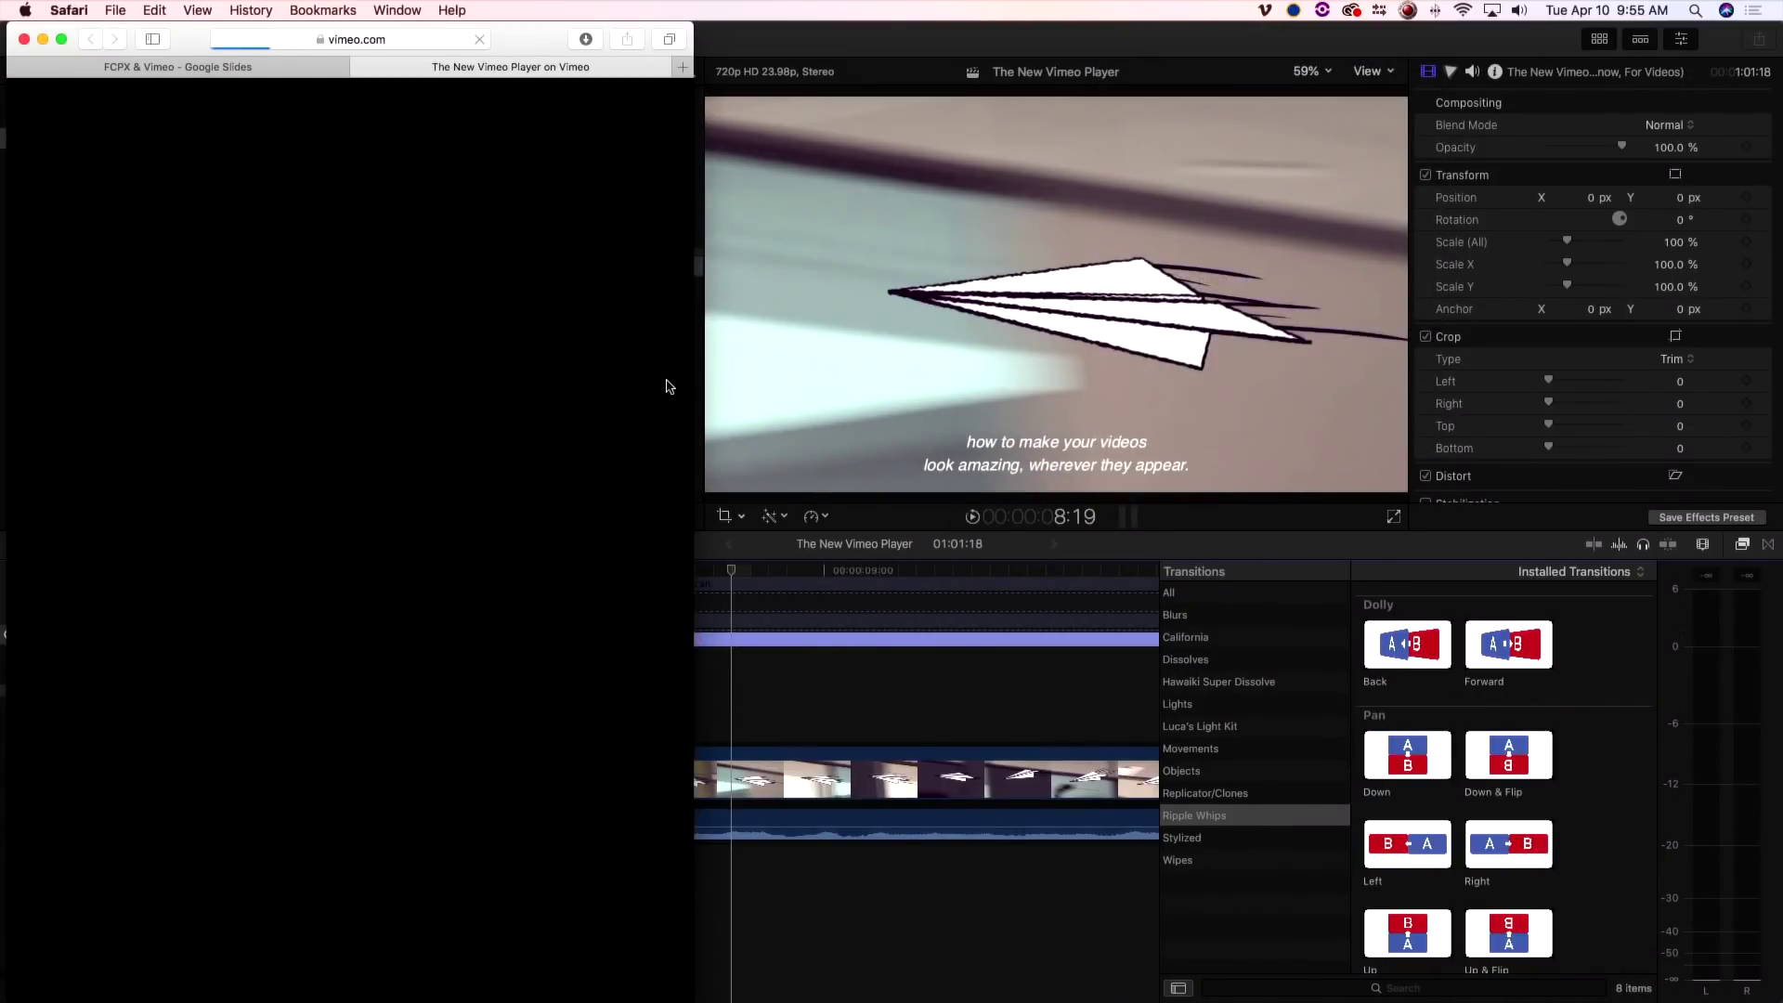
# - Widen the Safari window, dismiss the review-page tour, and pause the video at 00:11
pyautogui.moveTo(692, 377); pyautogui.dragTo(1106, 385)
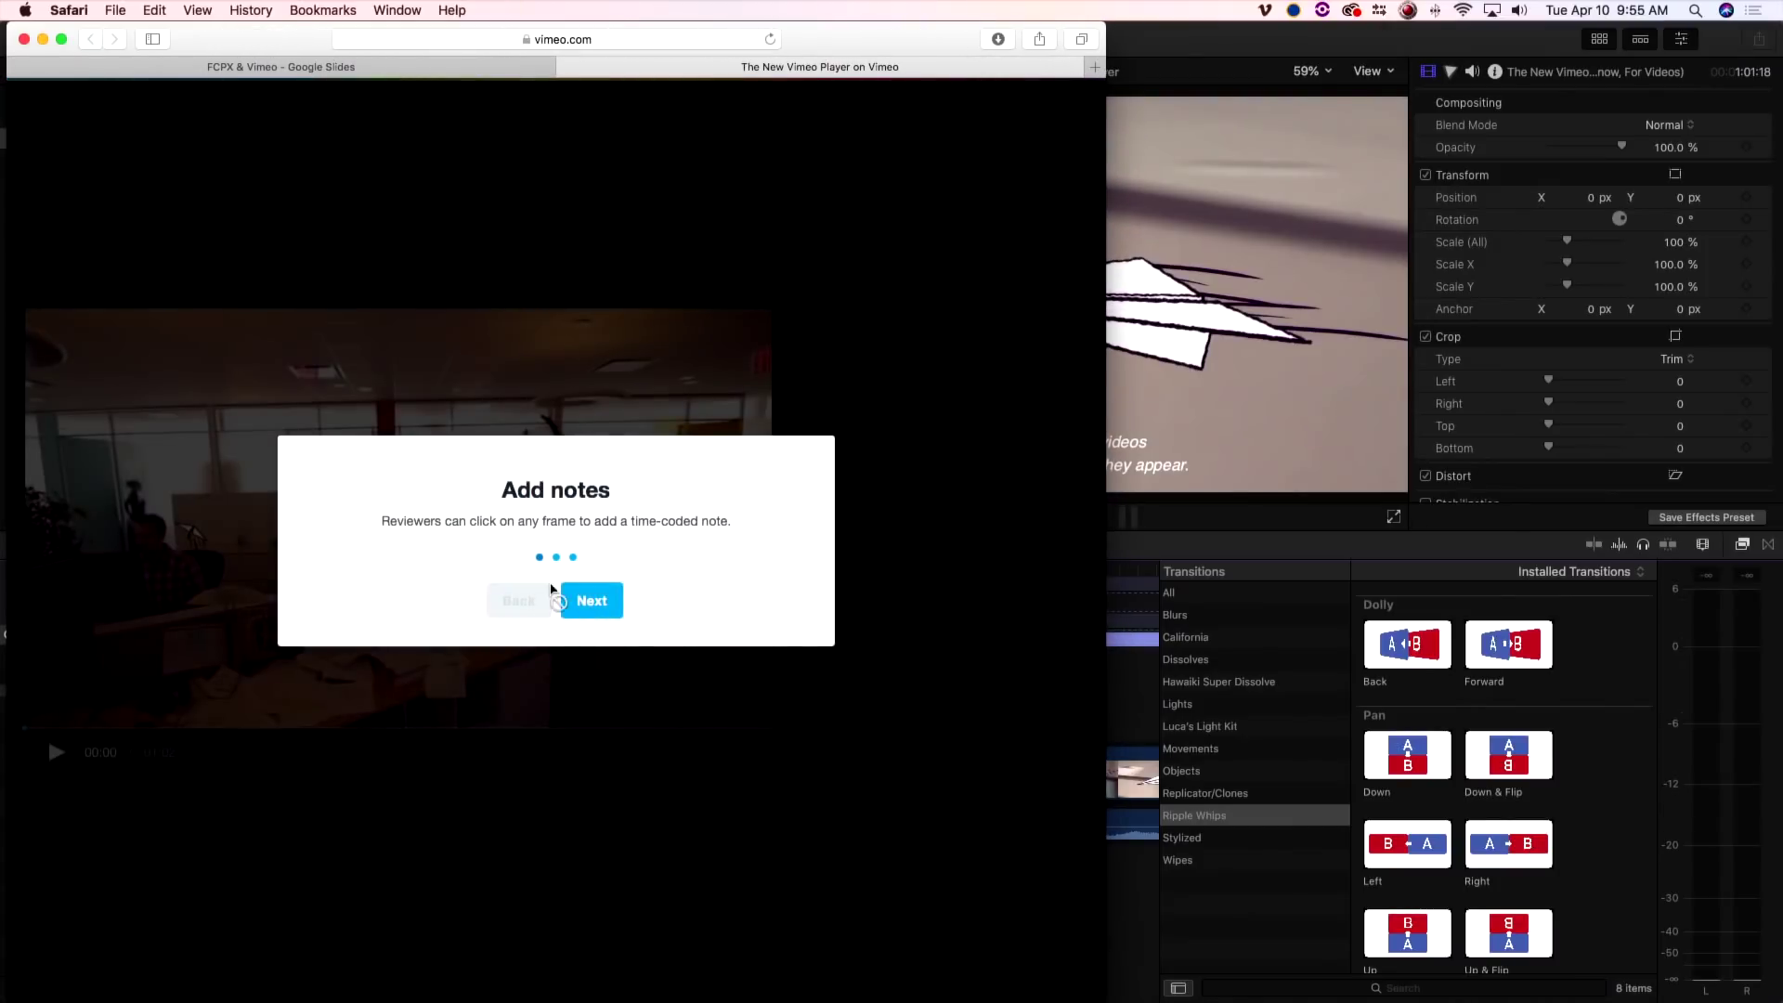
pyautogui.click(589, 601)
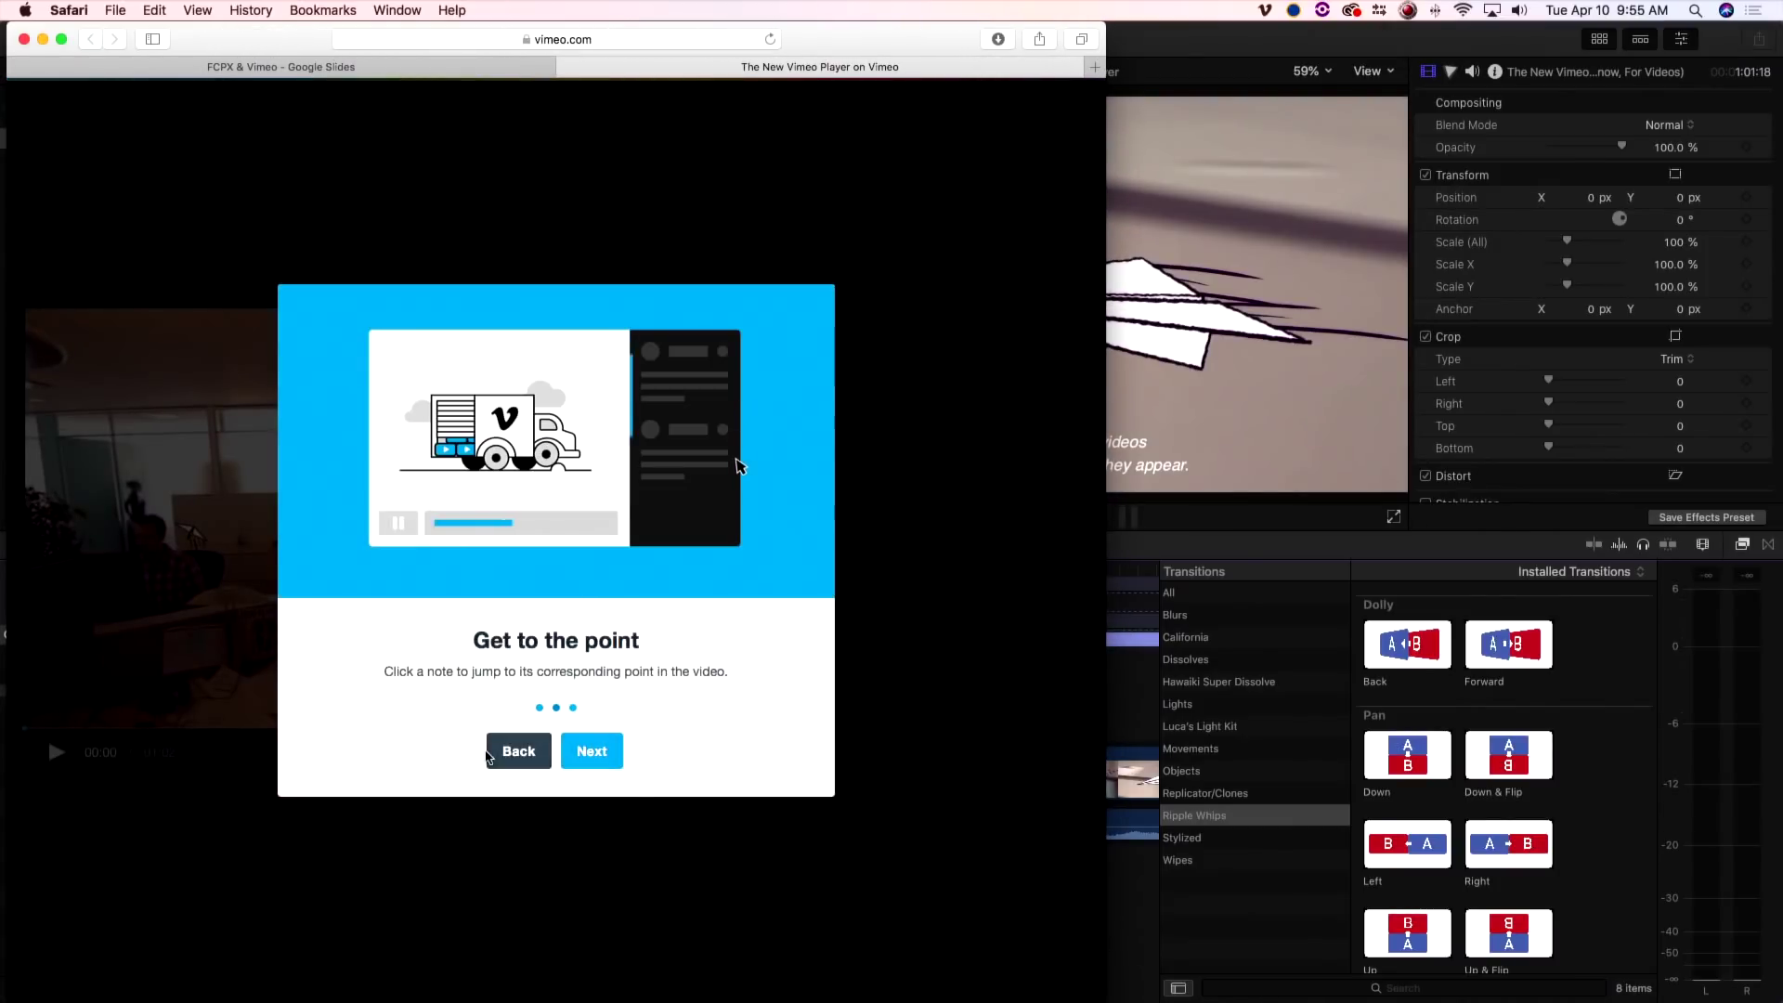
pyautogui.click(601, 763)
pyautogui.click(610, 759)
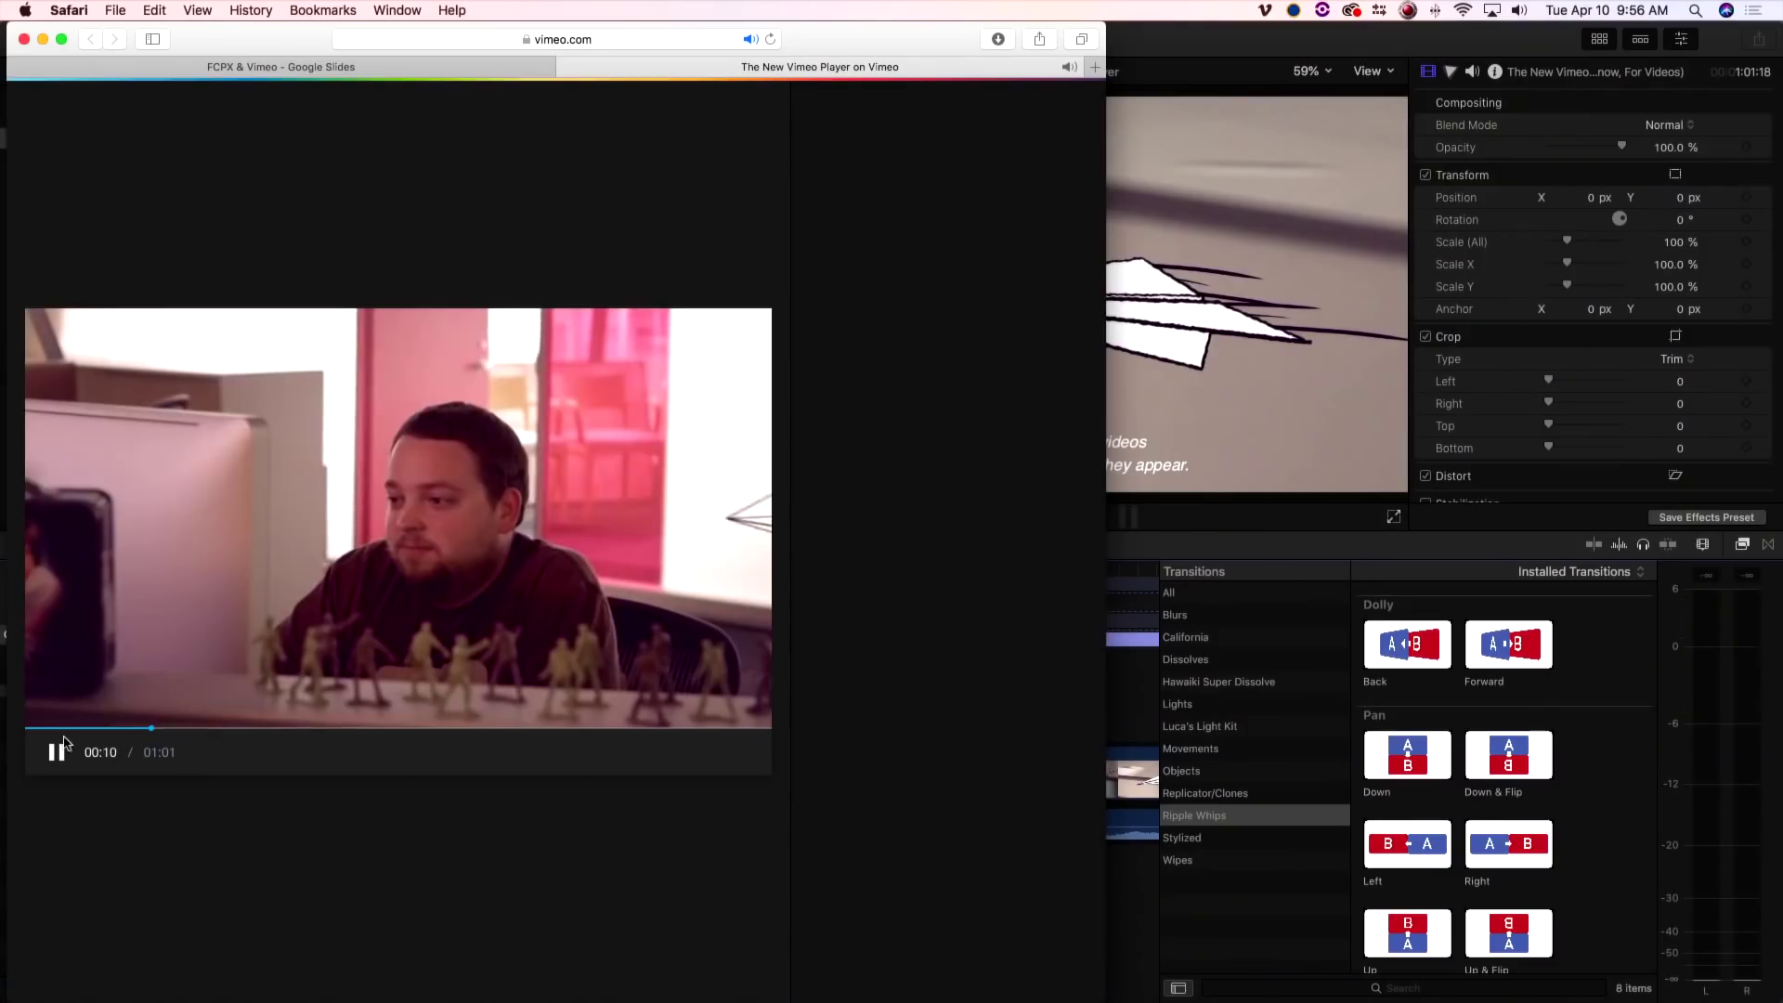
pyautogui.click(56, 752)
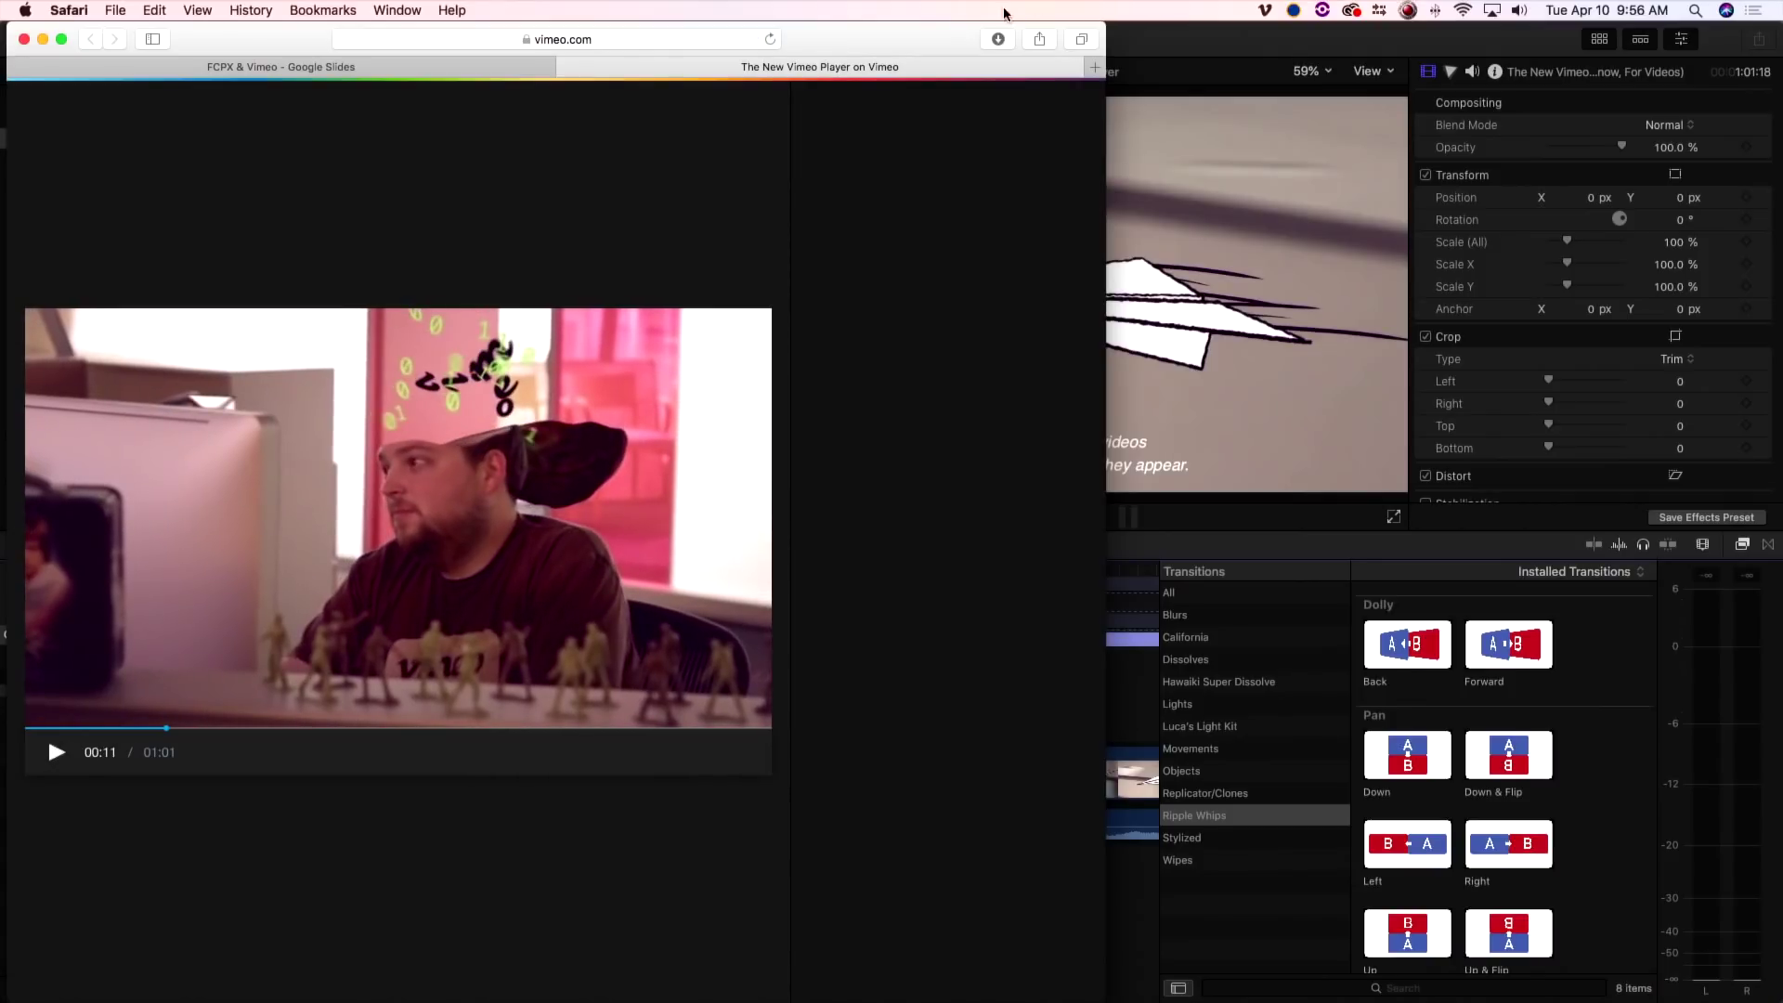
# - Return to the list of all videos in the Vimeo menu-bar app
pyautogui.click(1267, 9)
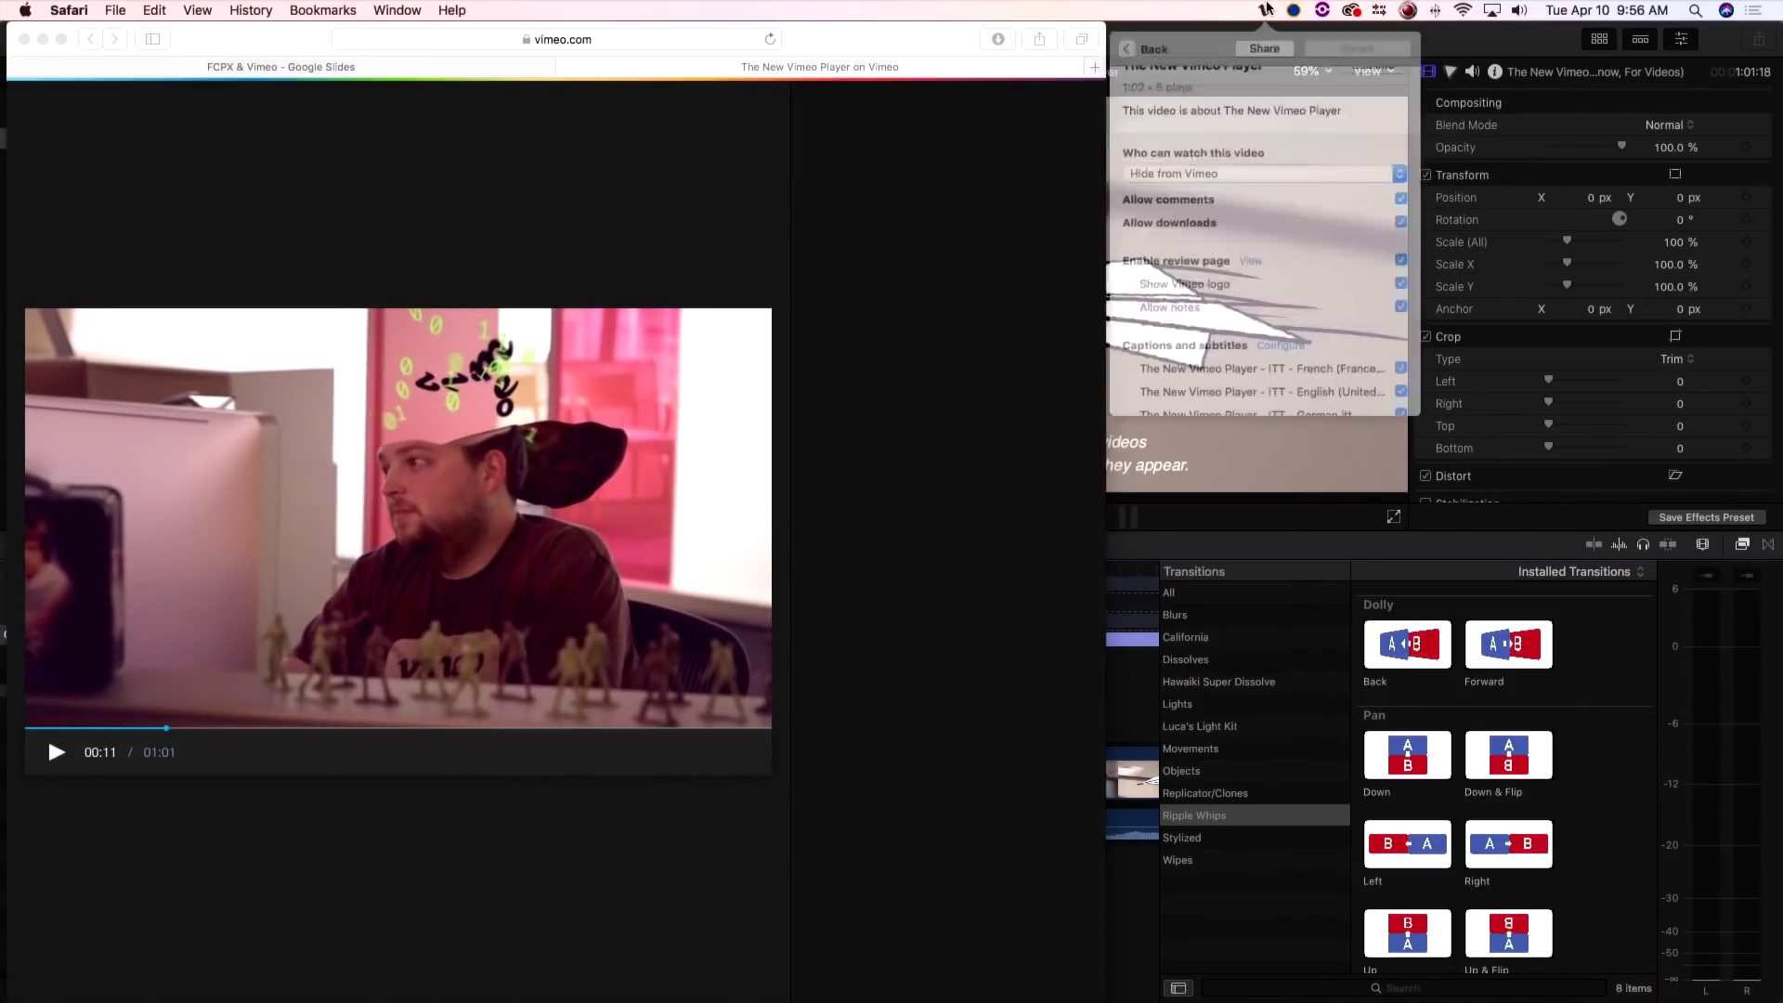
pyautogui.scroll(4, 1288, 146)
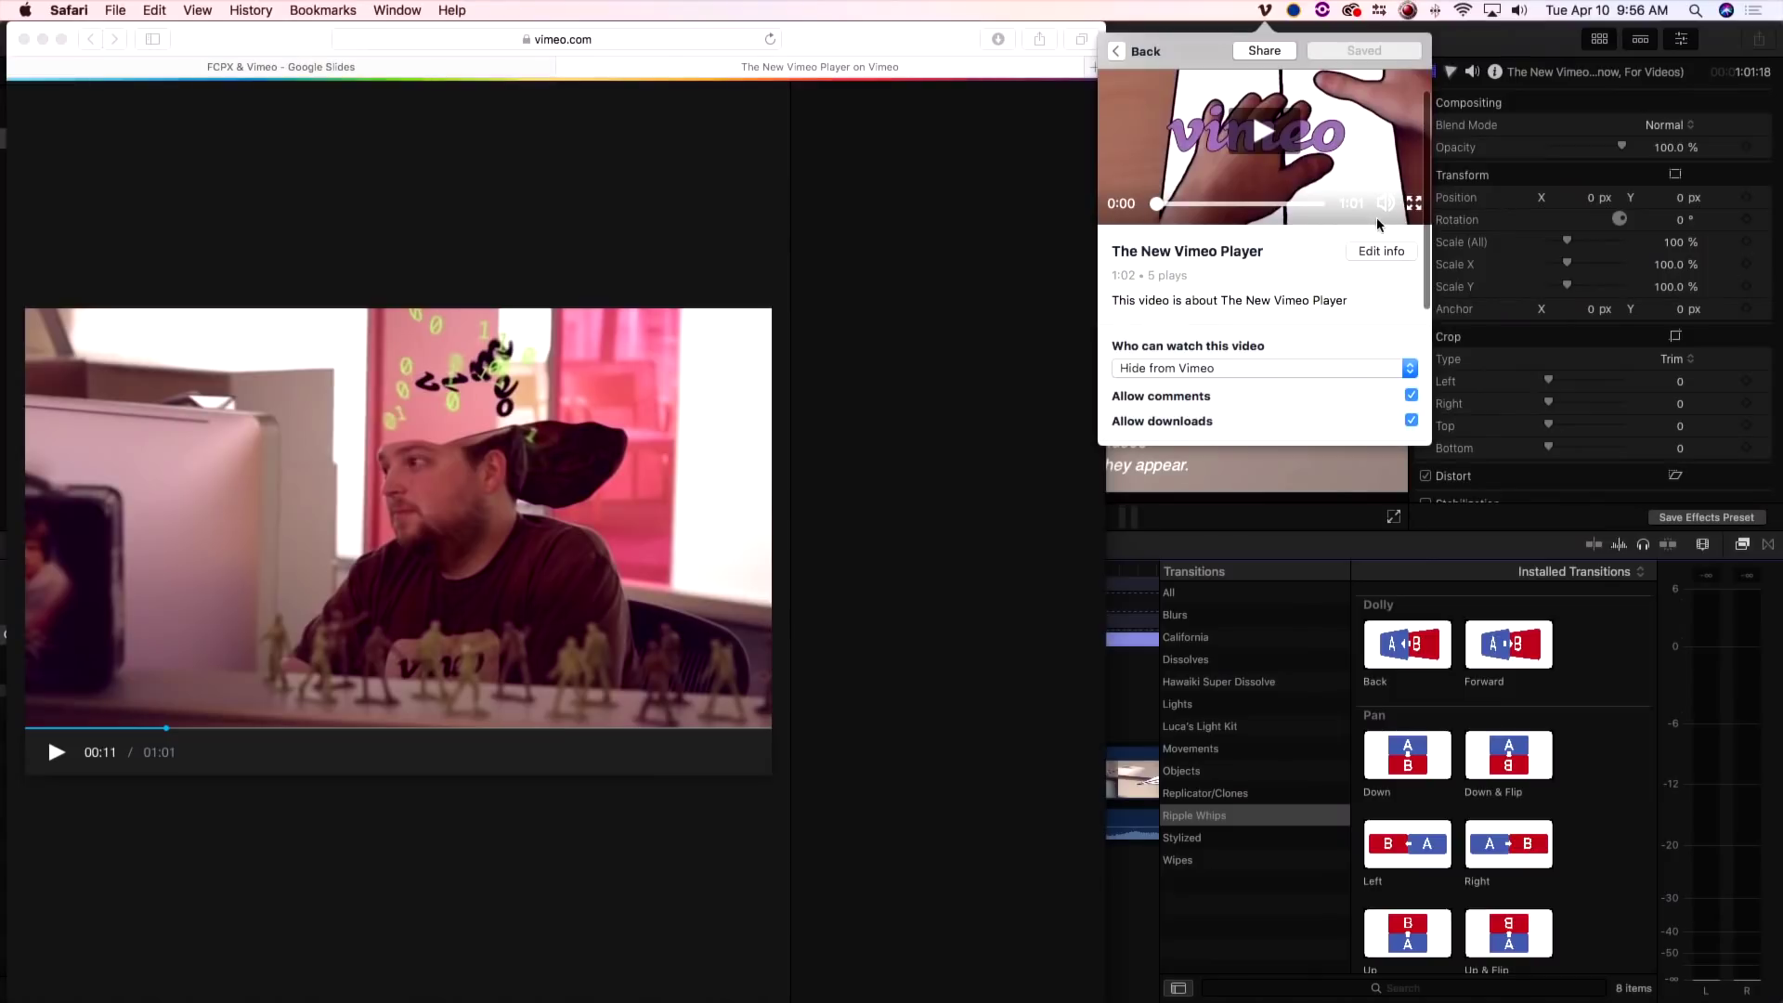
pyautogui.scroll(2, 1379, 225)
pyautogui.click(1115, 53)
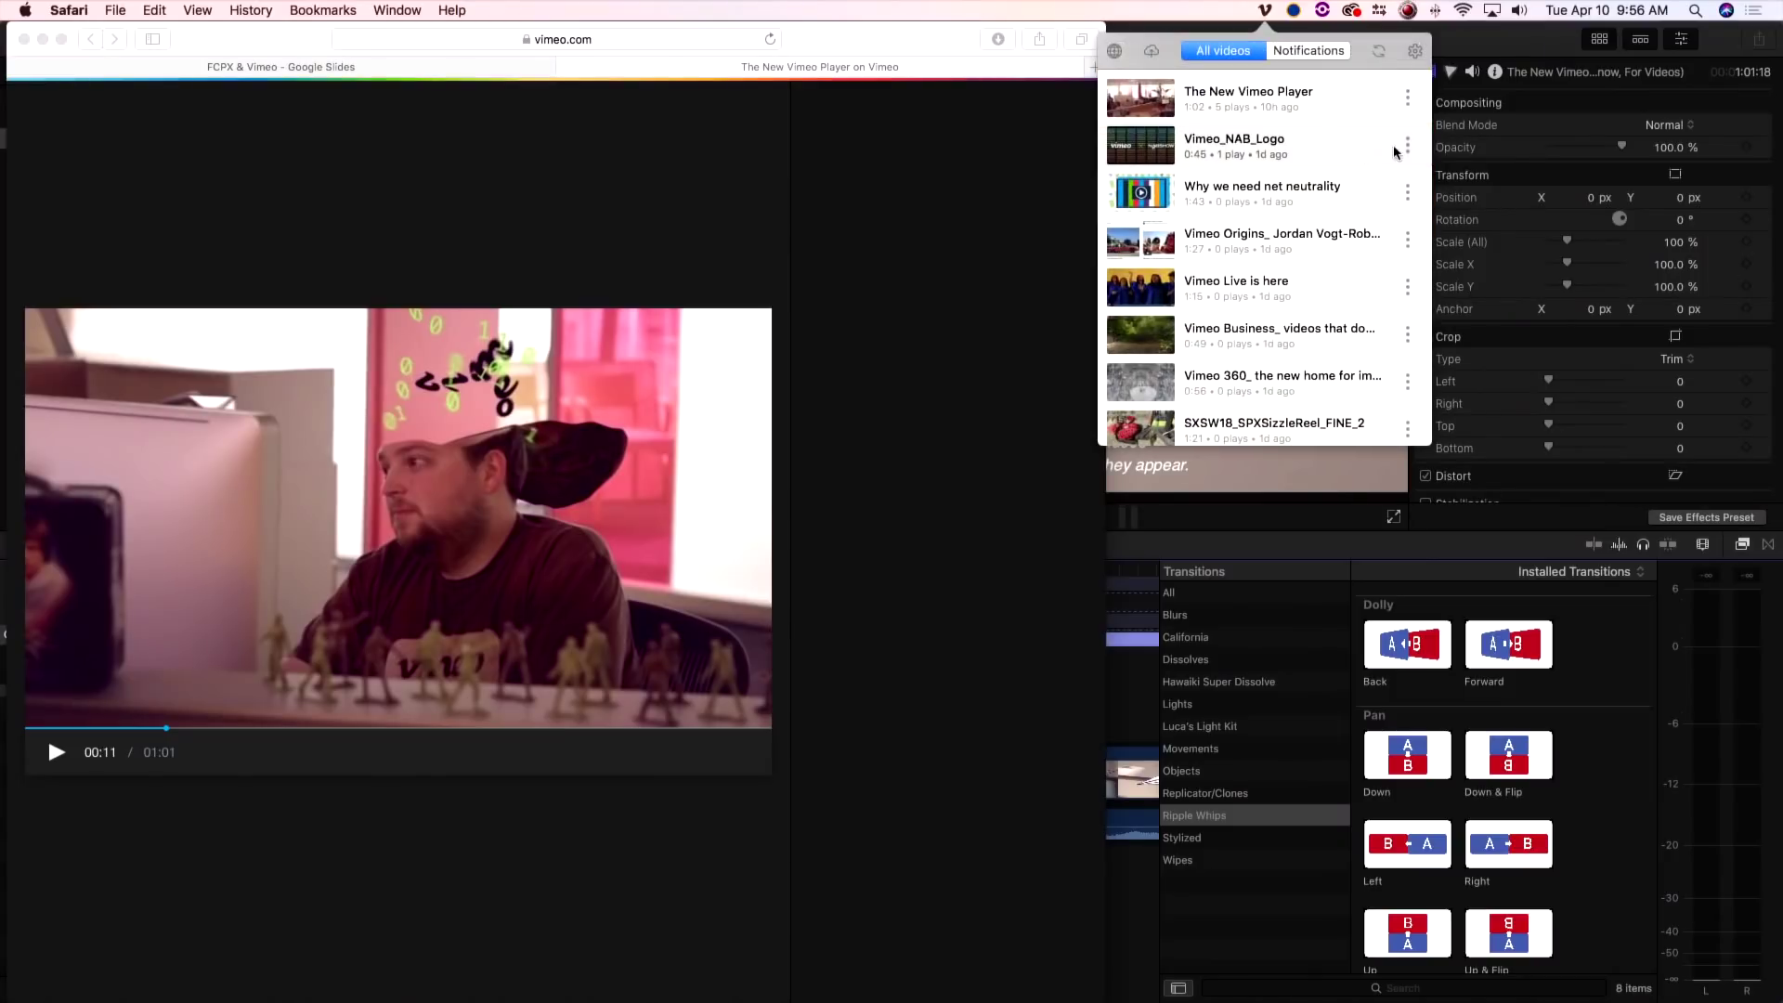
# - View Vimeo_NAB_Logo on vimeo.com from its actions menu and start playing it
pyautogui.click(1407, 98)
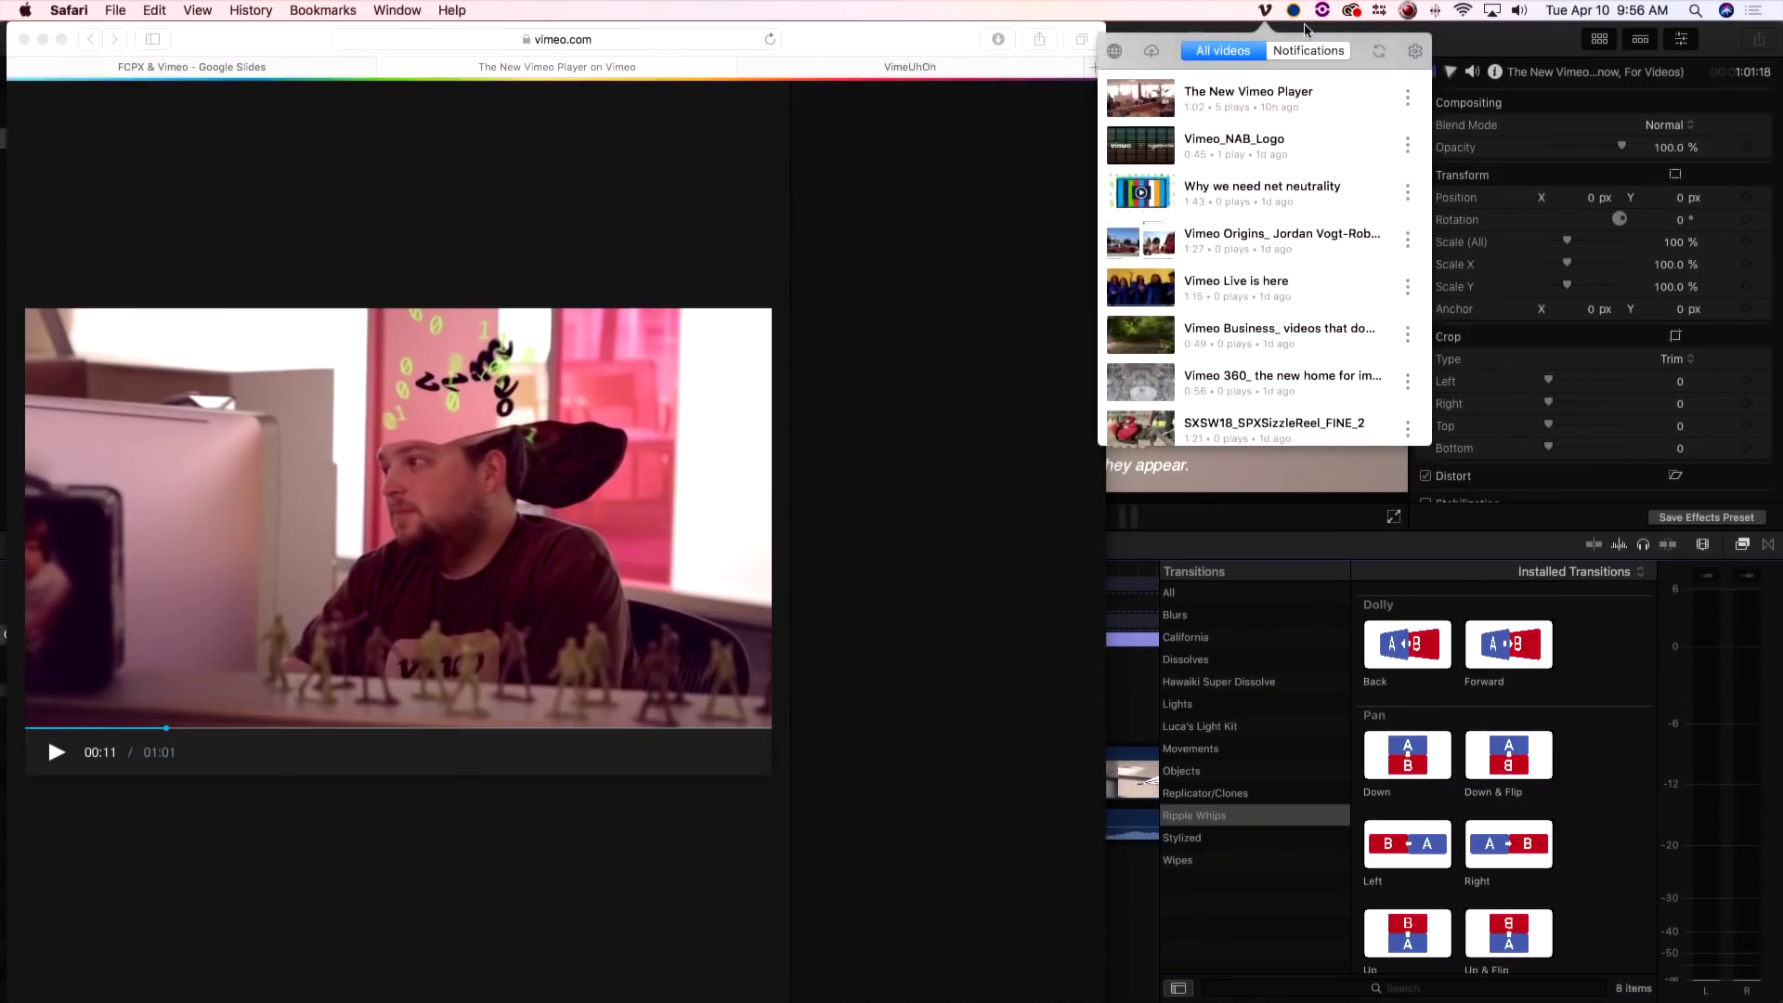
pyautogui.click(1409, 146)
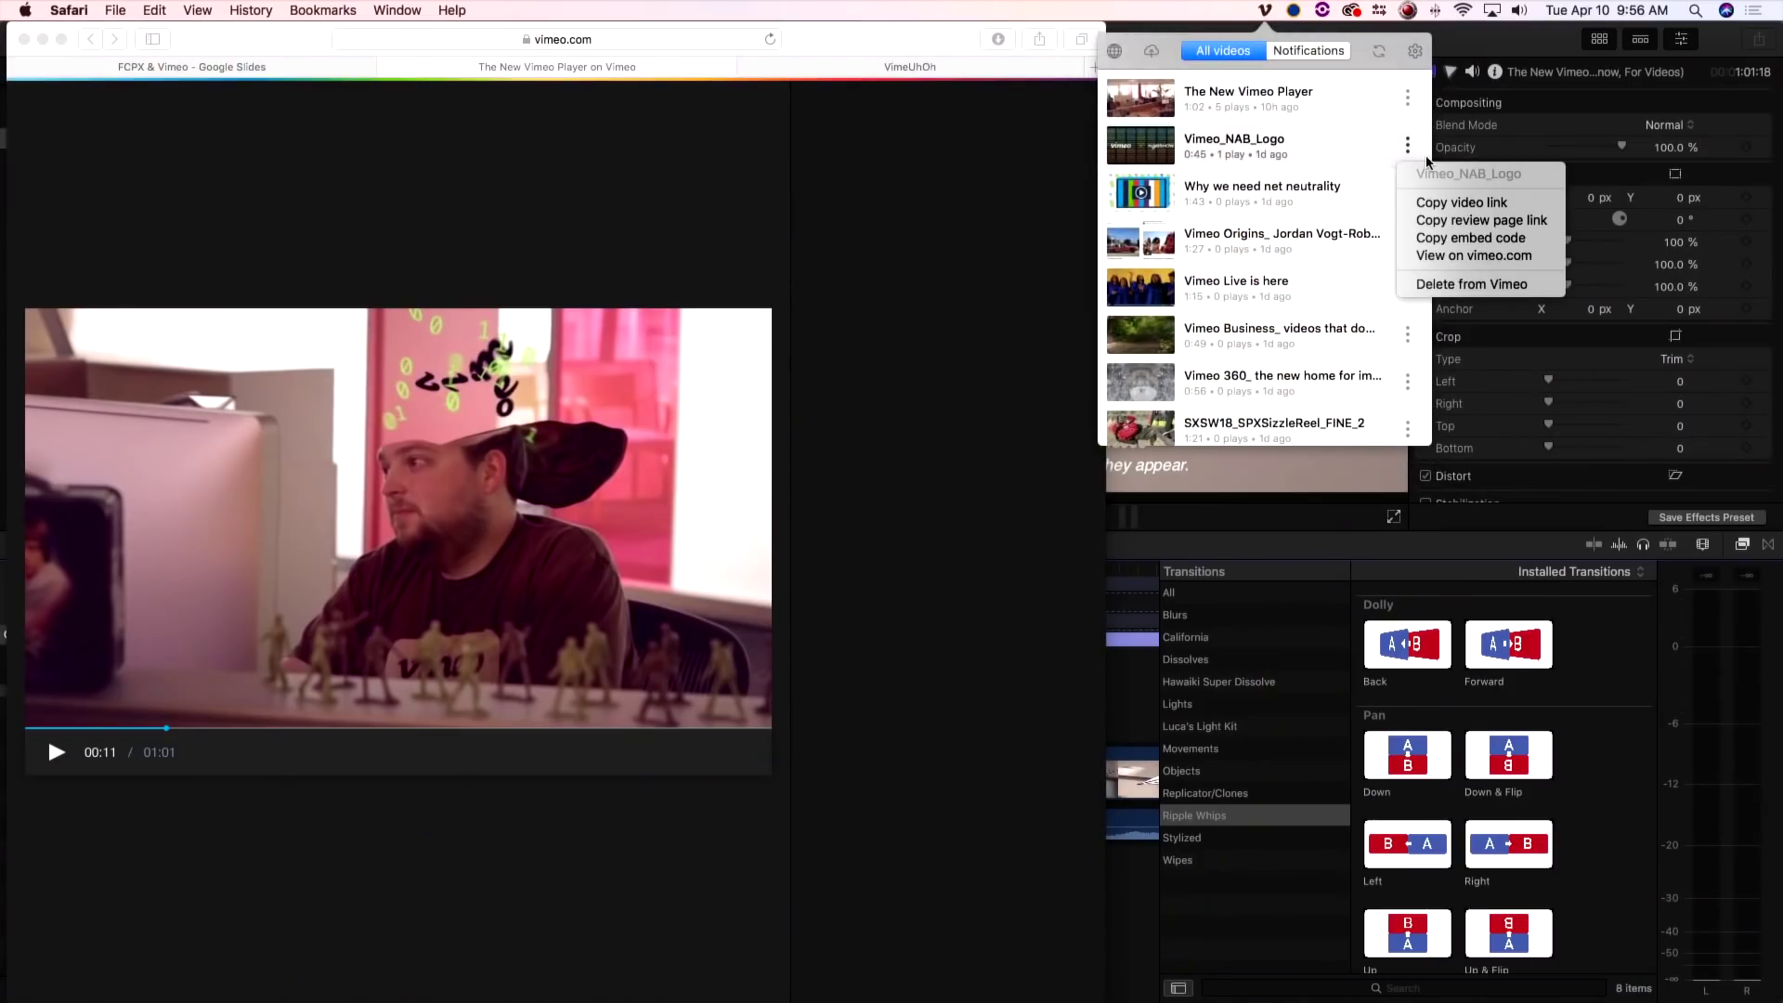
pyautogui.click(1462, 256)
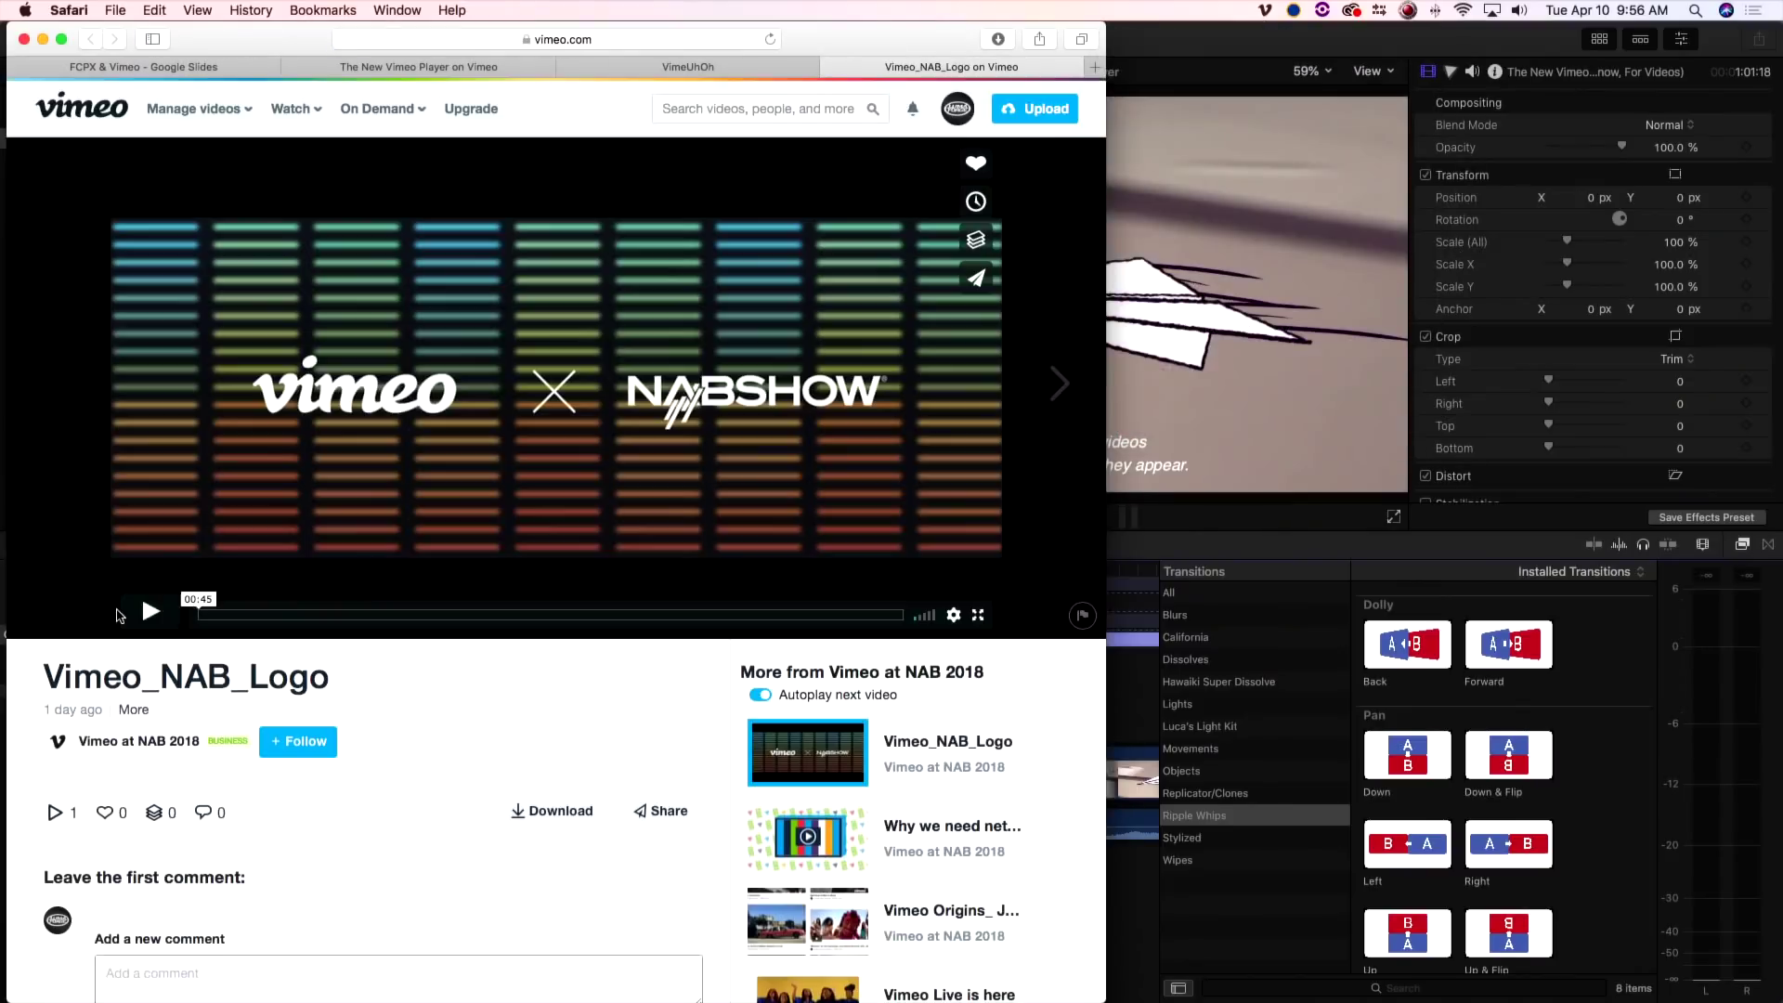
pyautogui.click(149, 612)
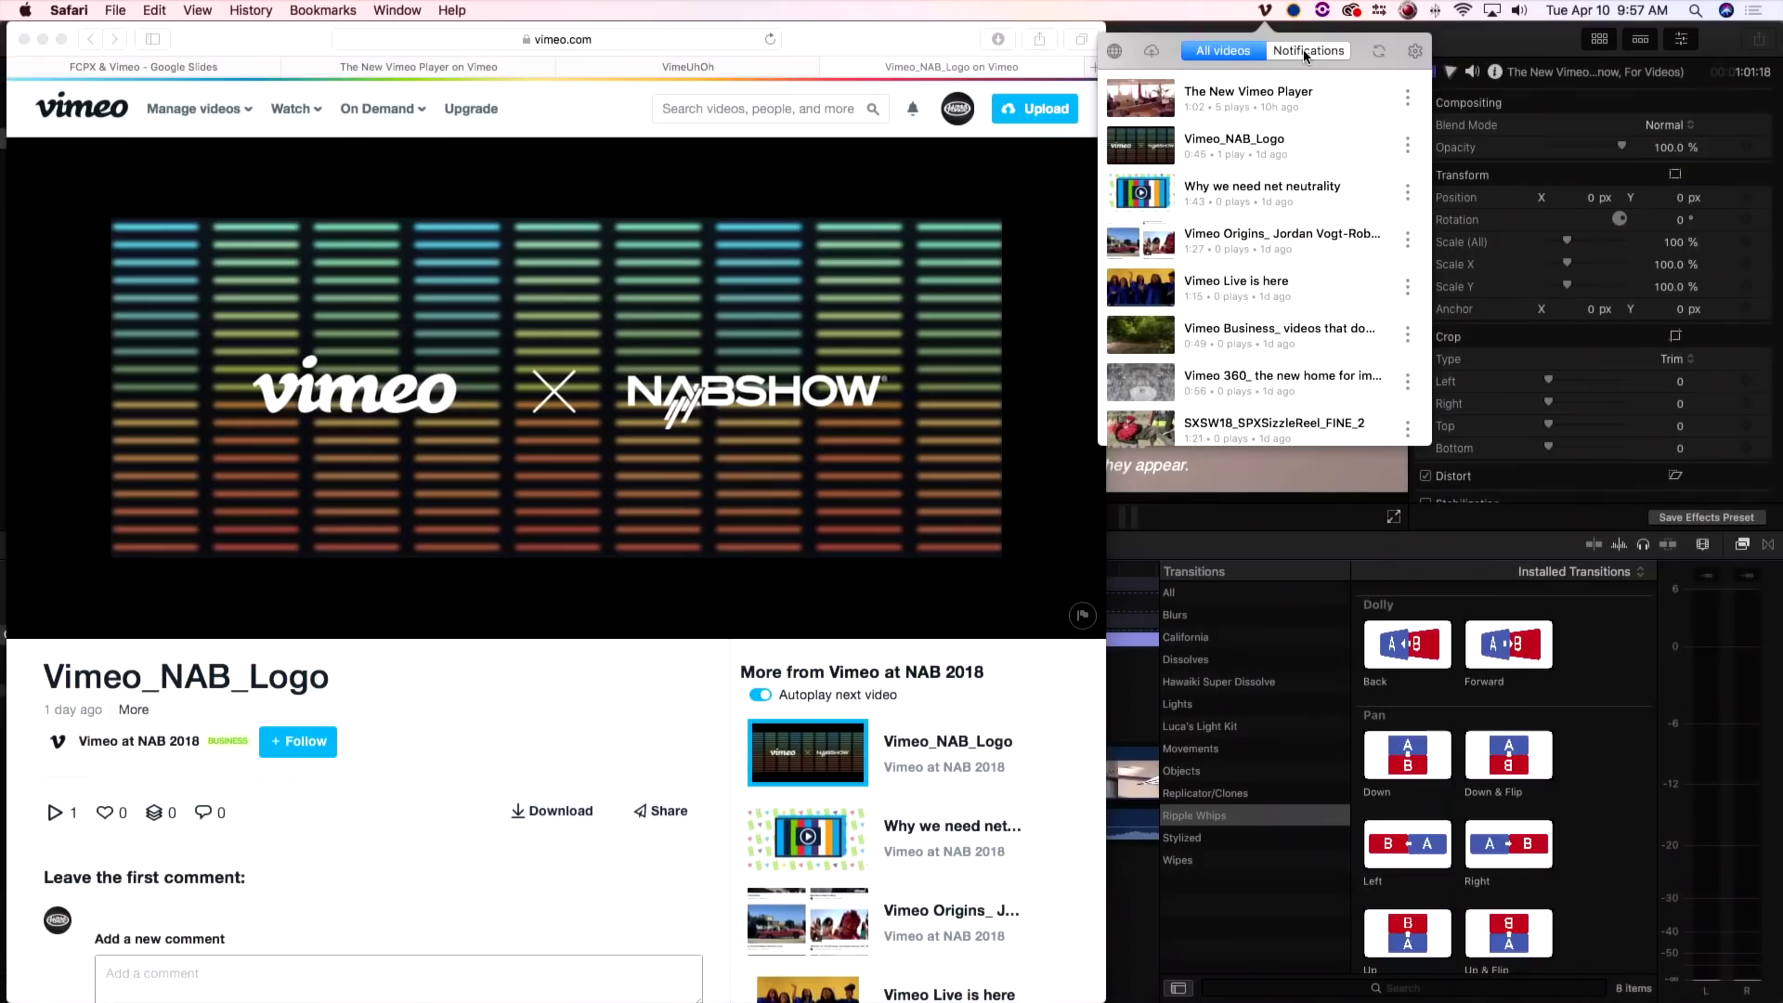
# - Show the Vimeo app's Notifications list of 'Your video is ready!' alerts and scroll through it
pyautogui.click(1306, 52)
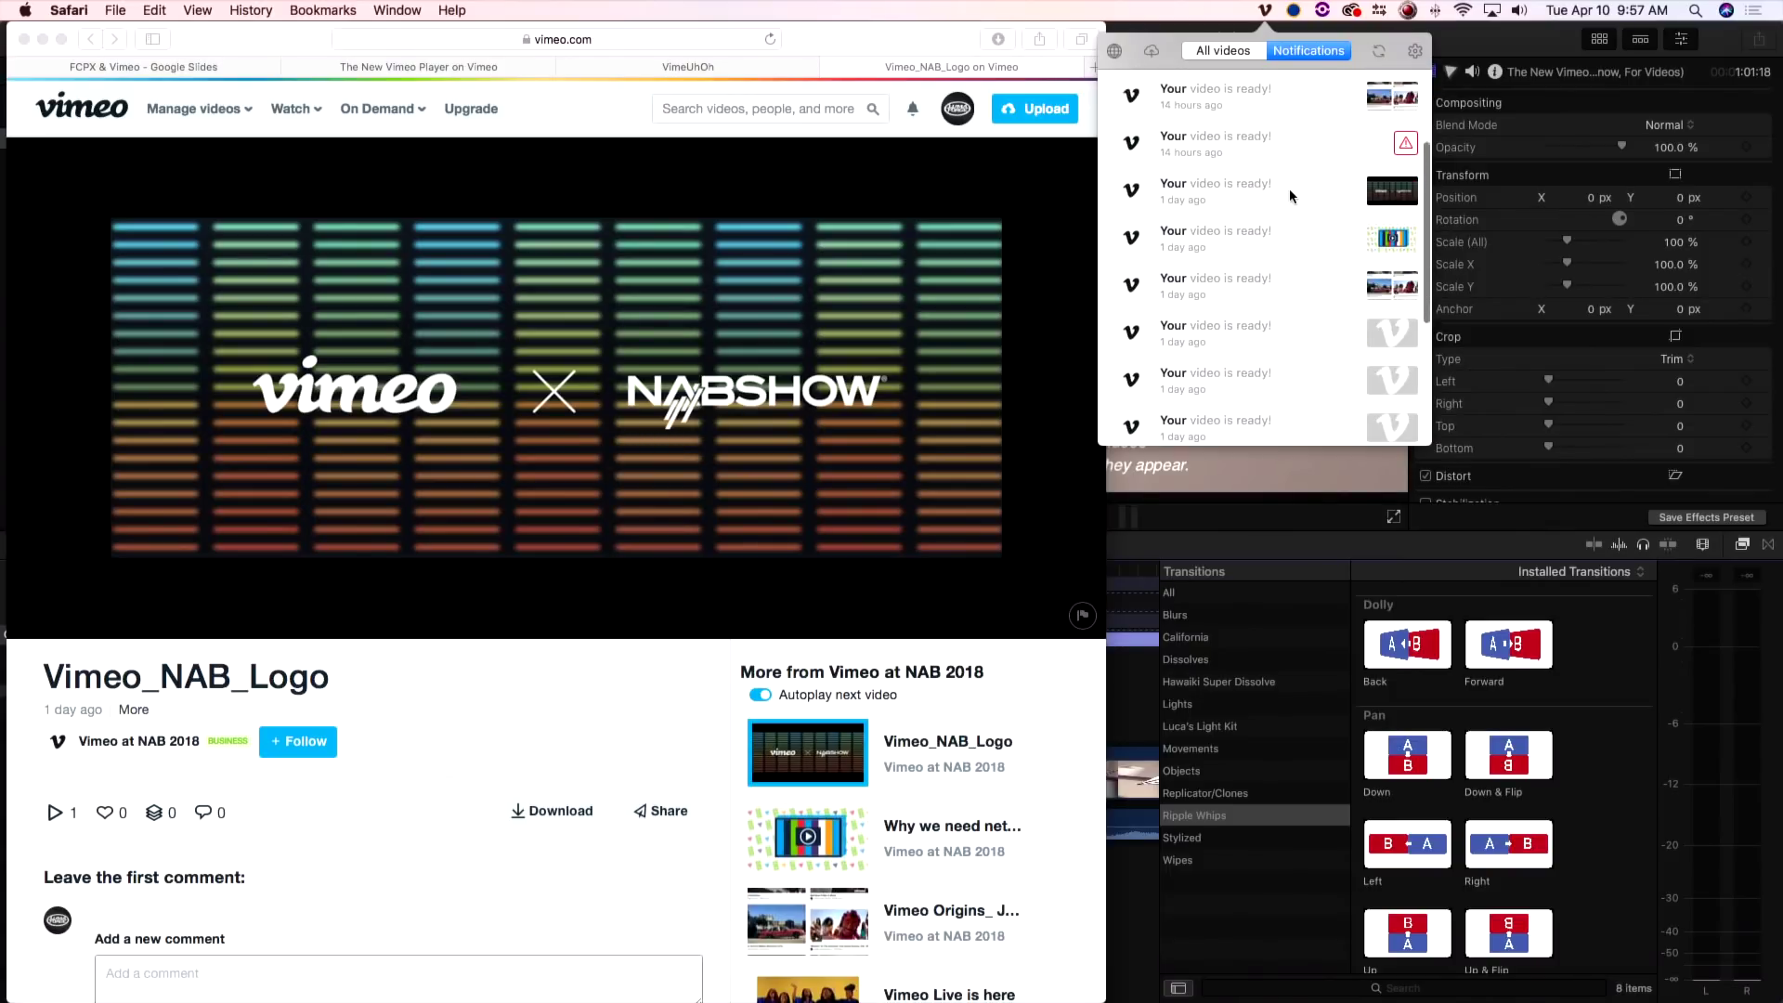
pyautogui.scroll(-5, 1289, 190)
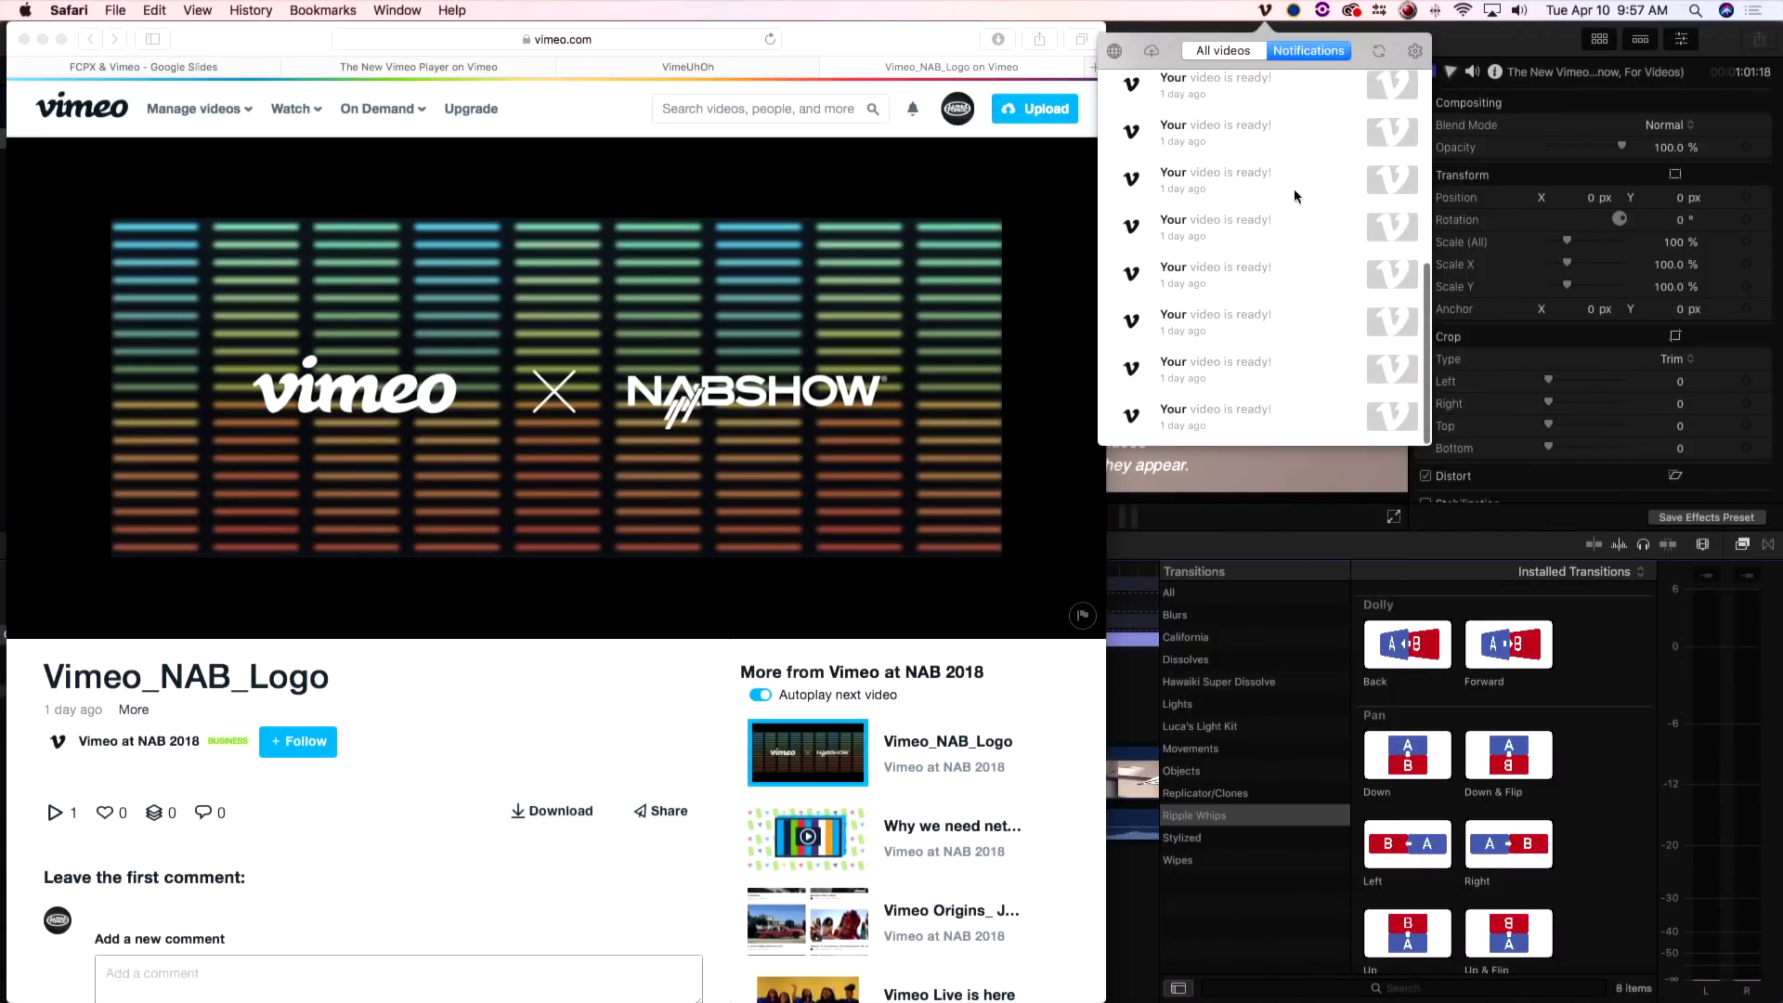
pyautogui.scroll(5, 1294, 187)
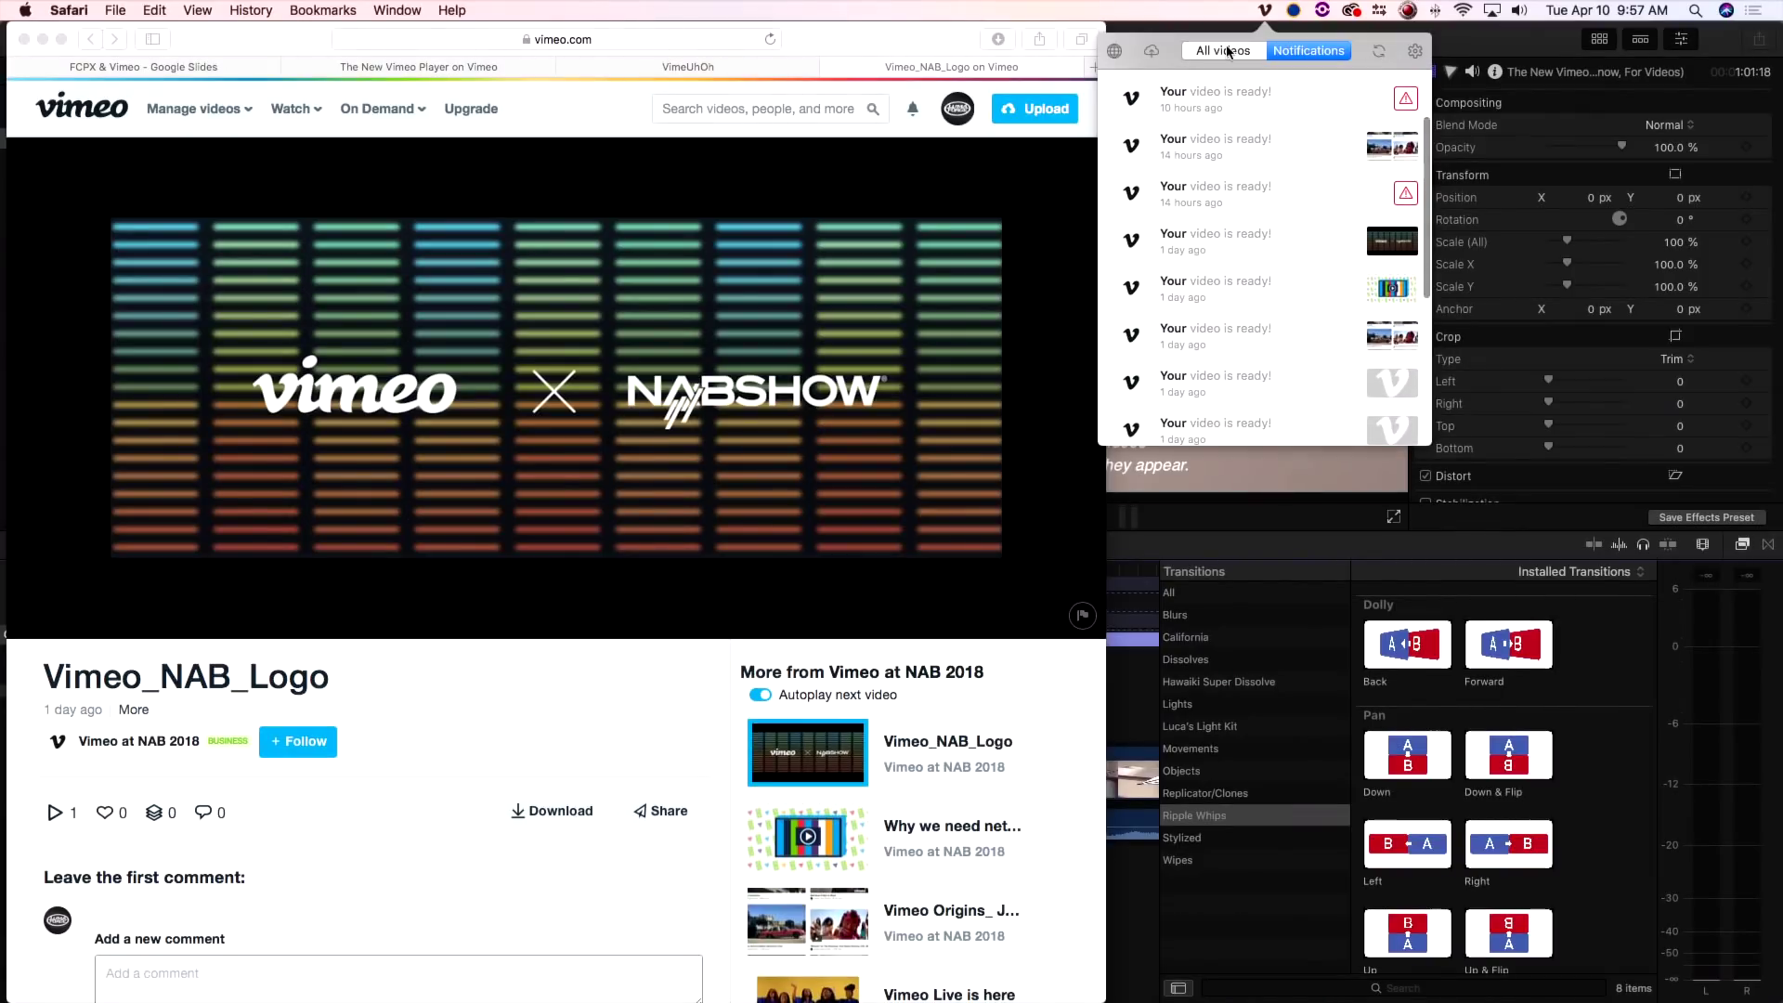